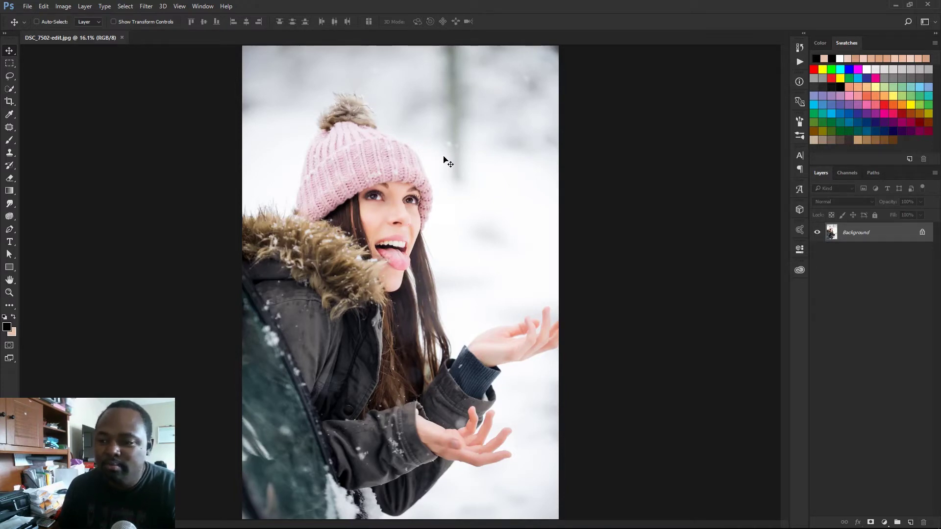
Create a new white 500 x 500 px, 72 ppi document from the File > New preset
left_click(21, 12)
left_click(36, 25)
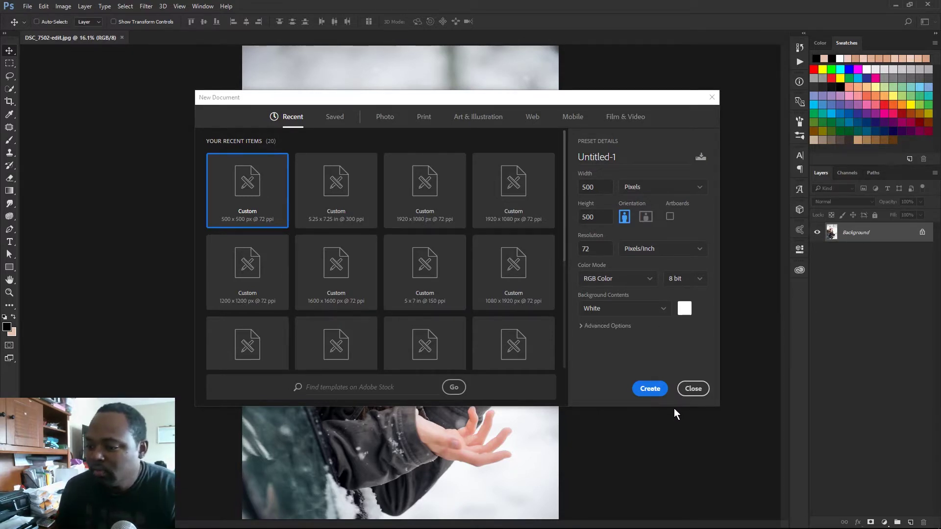
left_click(654, 390)
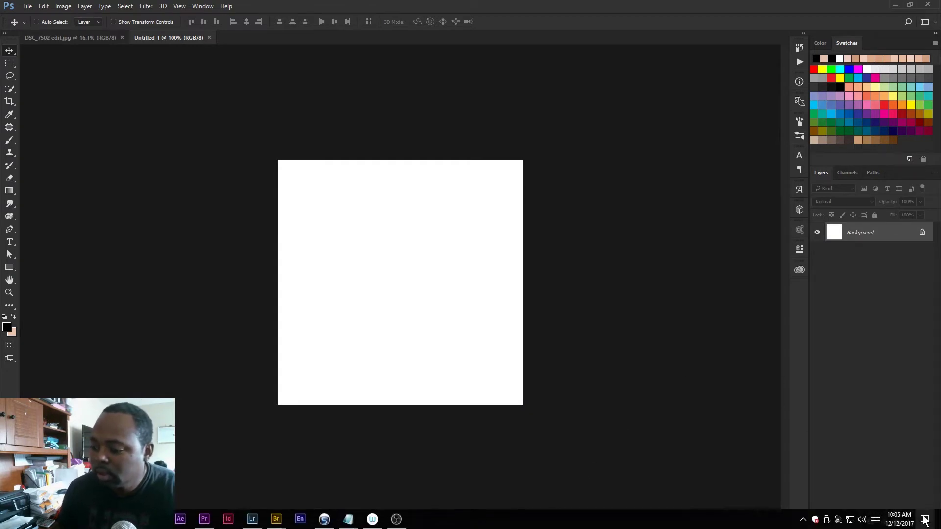
Add a new empty layer above the background and name it 'snow'
left_click(912, 521)
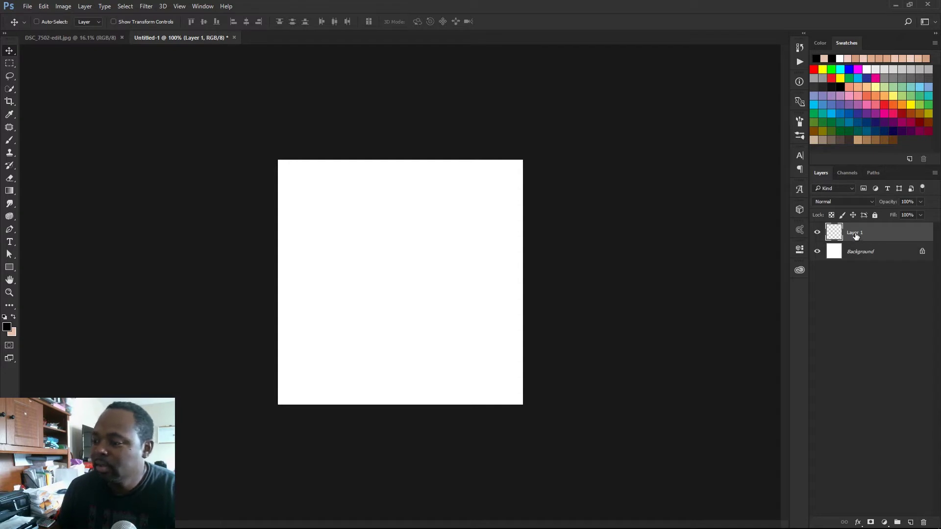
double_click(856, 233)
type("snow")
key("Return")
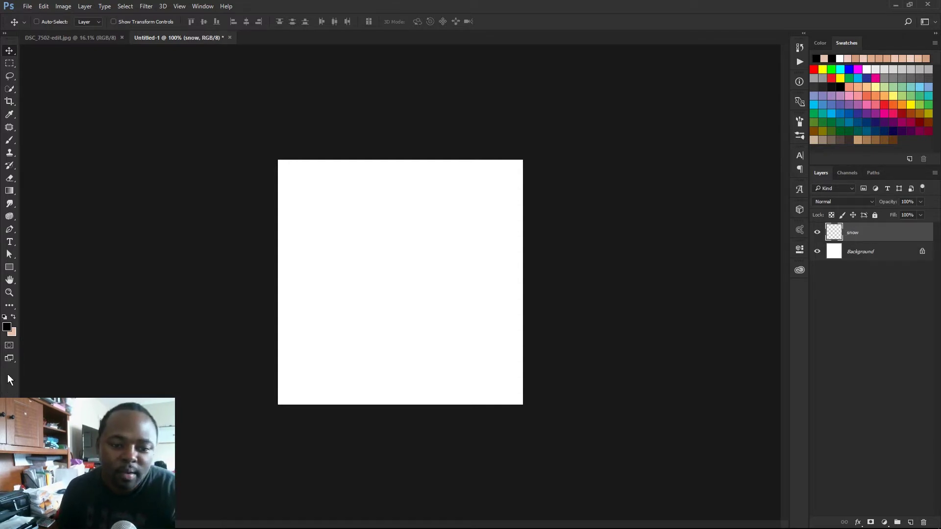
Keep black as the painting colour and pick the hard round 70 px brush at 100% hardness
left_click(9, 326)
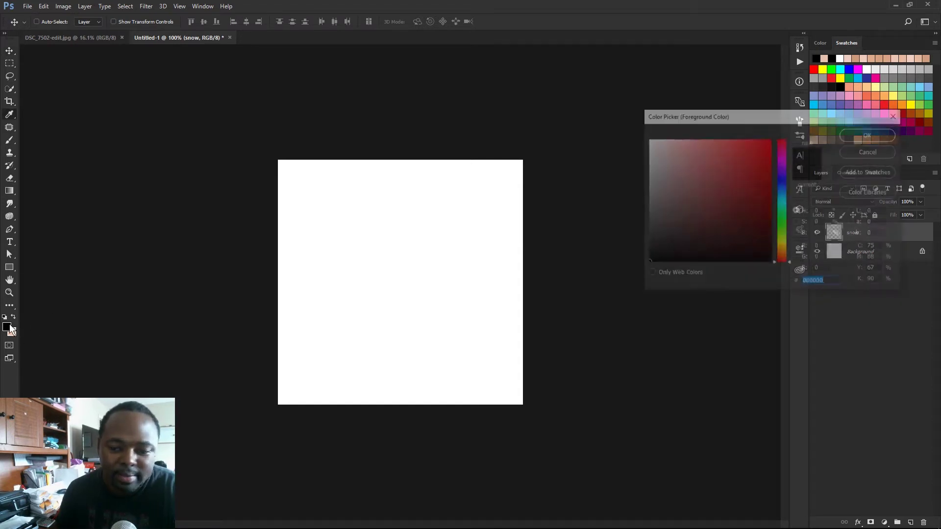
left_click(868, 135)
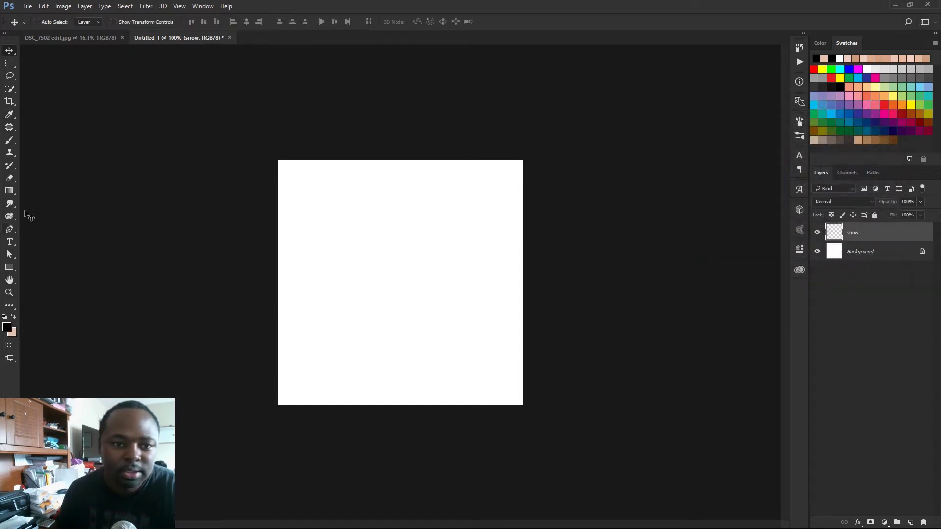
left_click(11, 142)
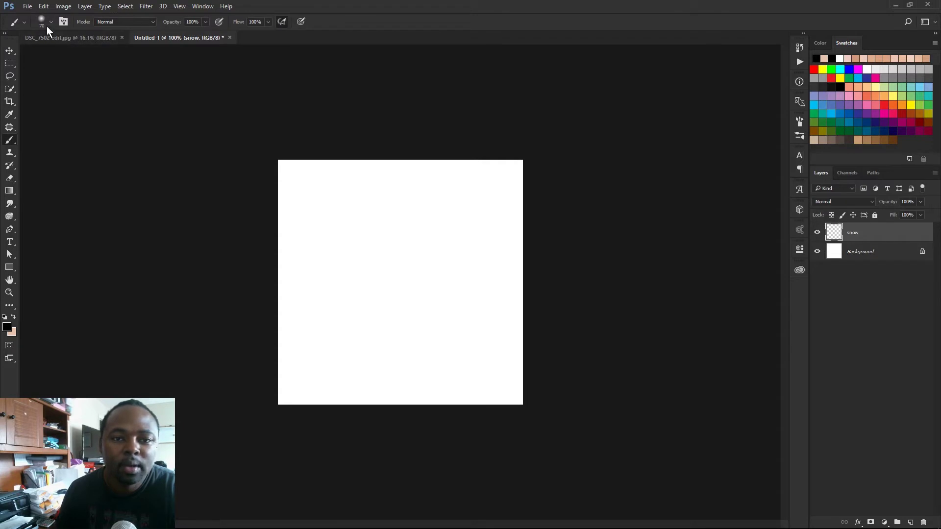
left_click(52, 23)
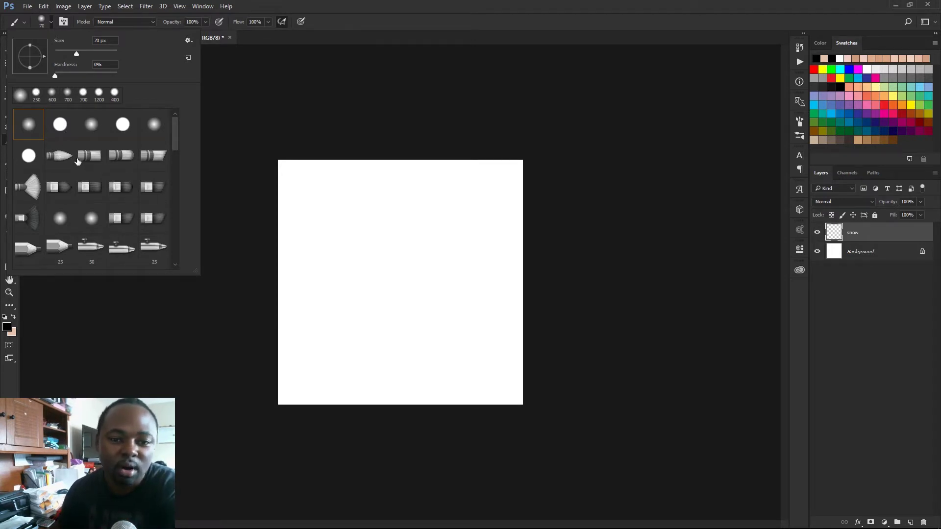
left_click(67, 134)
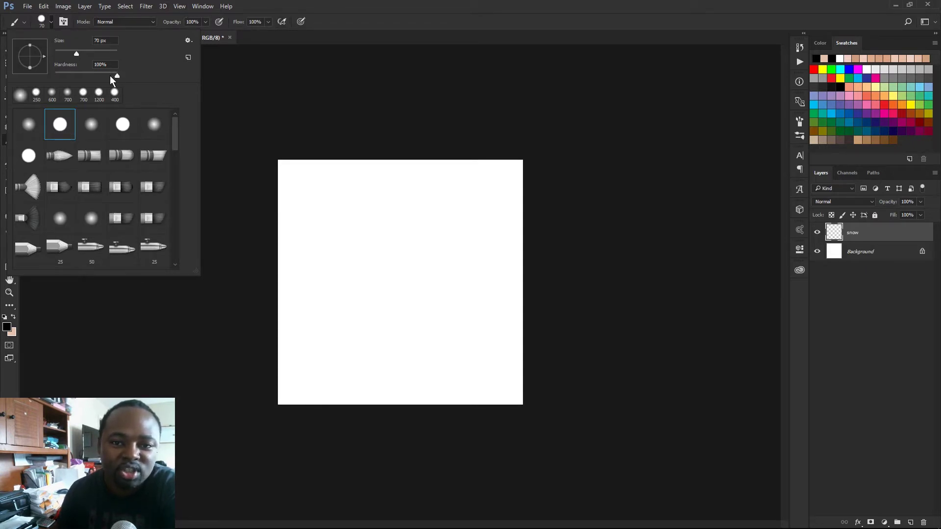
Paint a 175 px black dot at lower right and a 60 px dot at upper left
left_click(313, 7)
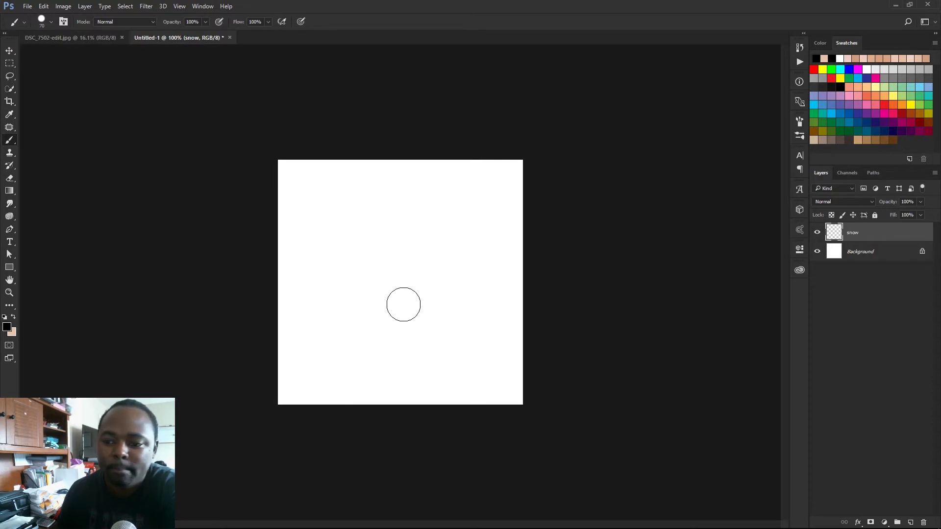
left_click(417, 301)
key("ctrl+z")
key("bracketright")
key("bracketright")
key("bracketright")
key("bracketright")
key("bracketright")
key("bracketright")
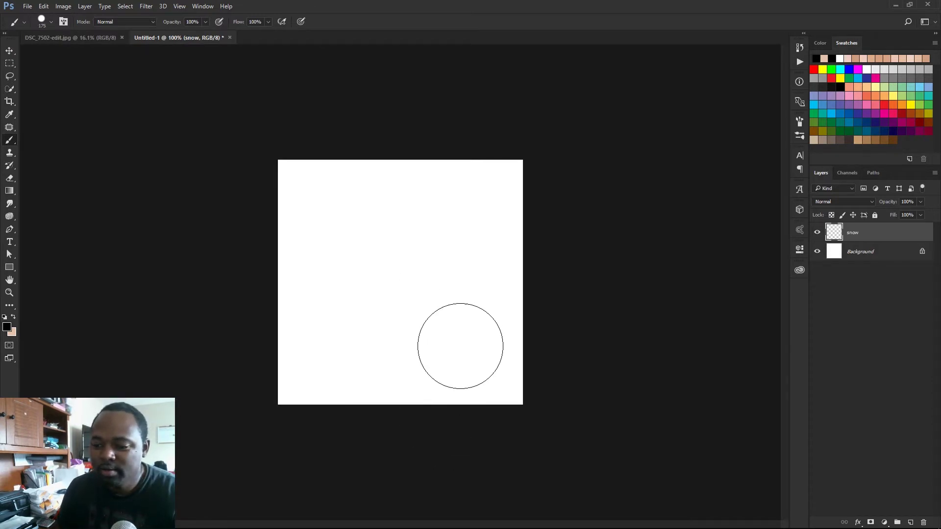
left_click(460, 345)
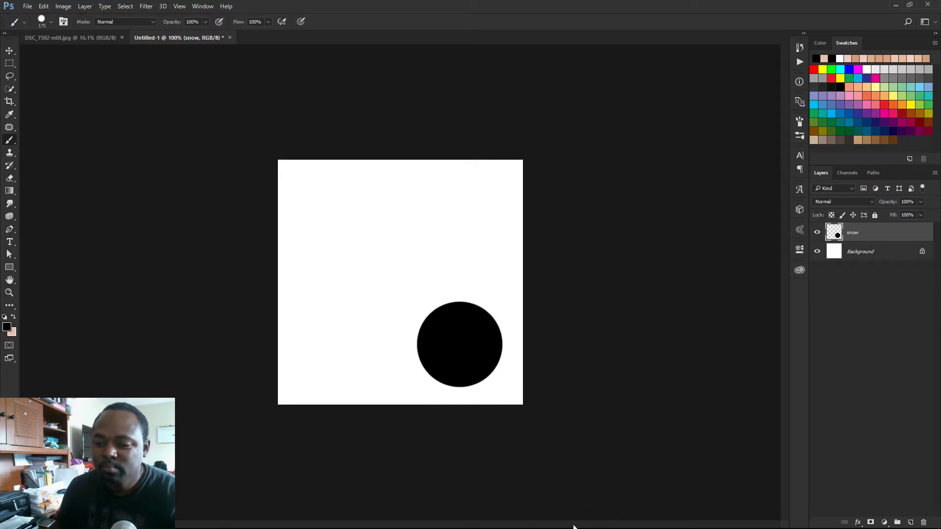
key("ctrl+z")
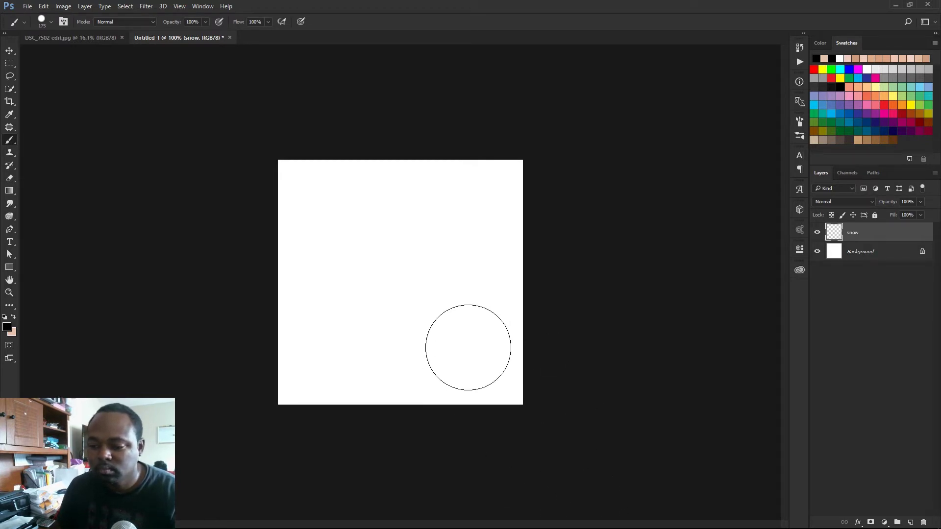
left_click(467, 350)
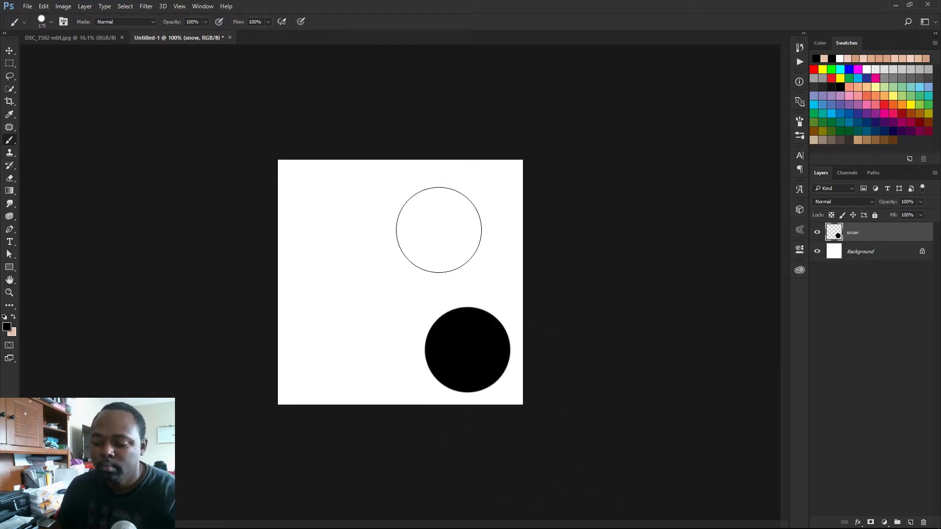
key("bracketleft")
key("bracketleft")
key("bracketleft")
key("bracketleft")
key("bracketleft")
key("bracketleft")
key("bracketleft")
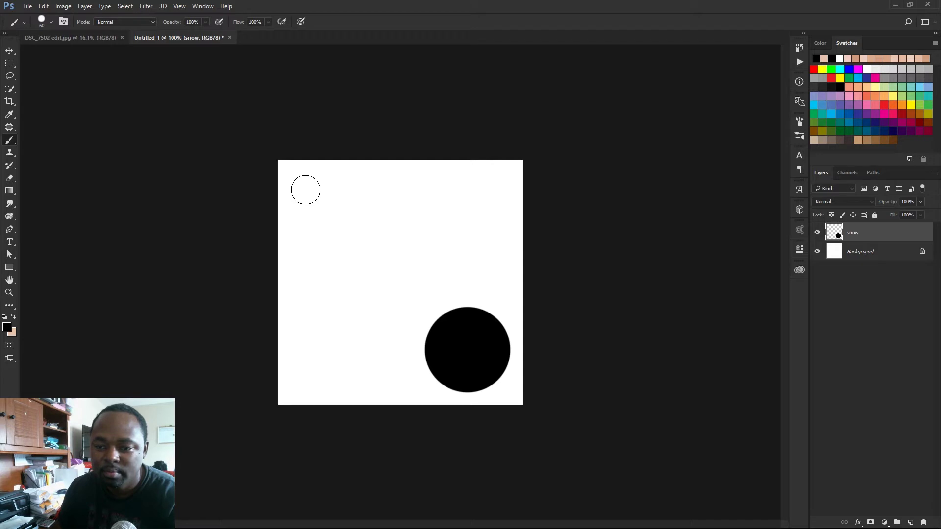
left_click(305, 188)
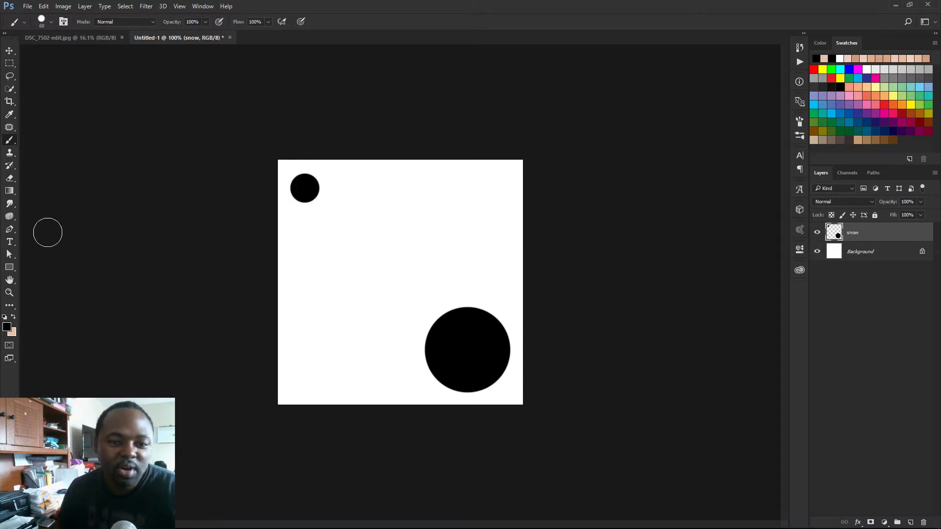
Smear the small upper-left dot's edges with the Smudge tool at 20% strength
left_click(8, 204)
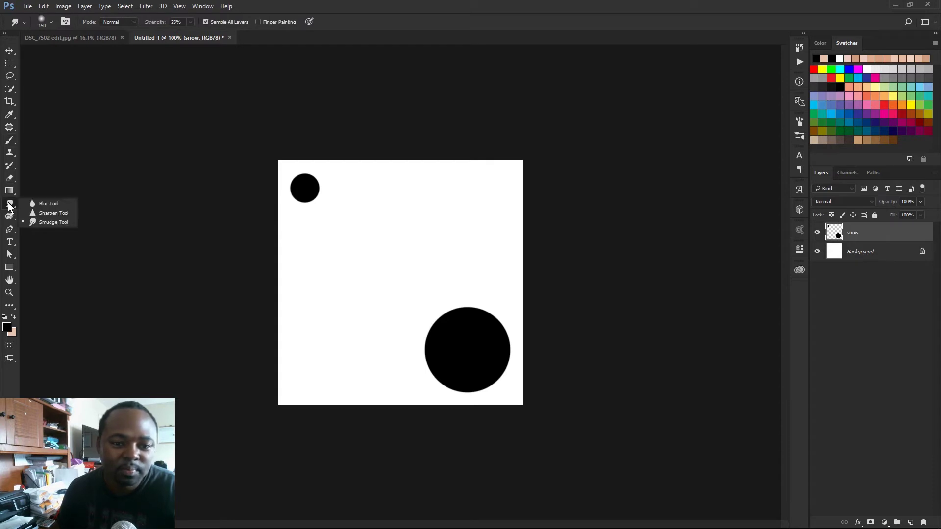
left_click(57, 223)
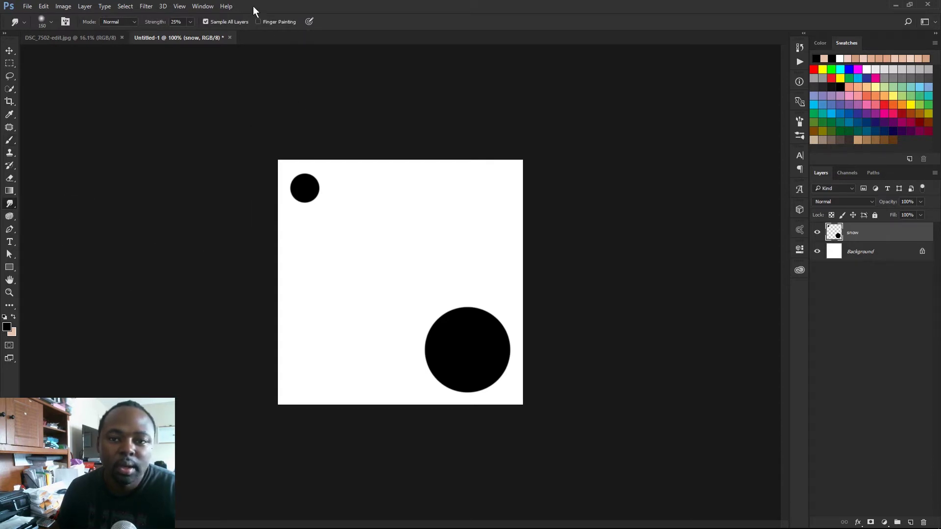
left_click(183, 22)
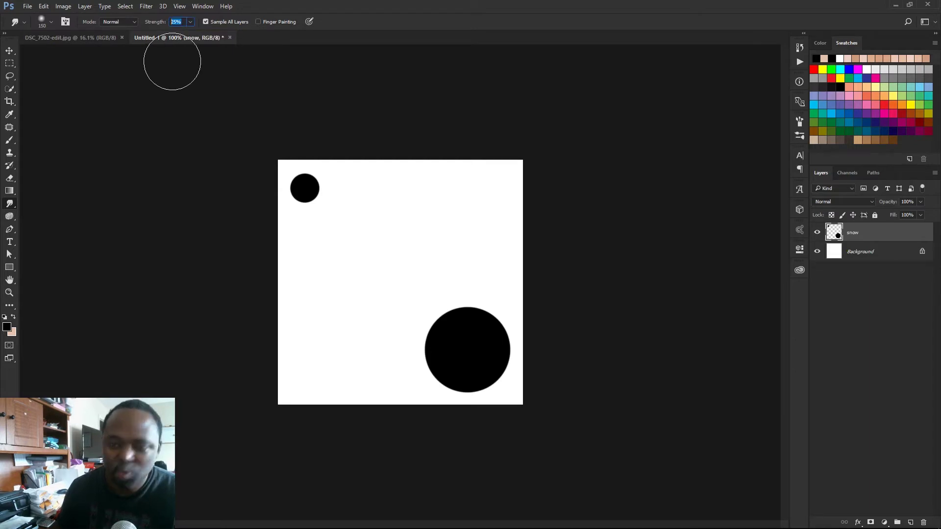
type("20")
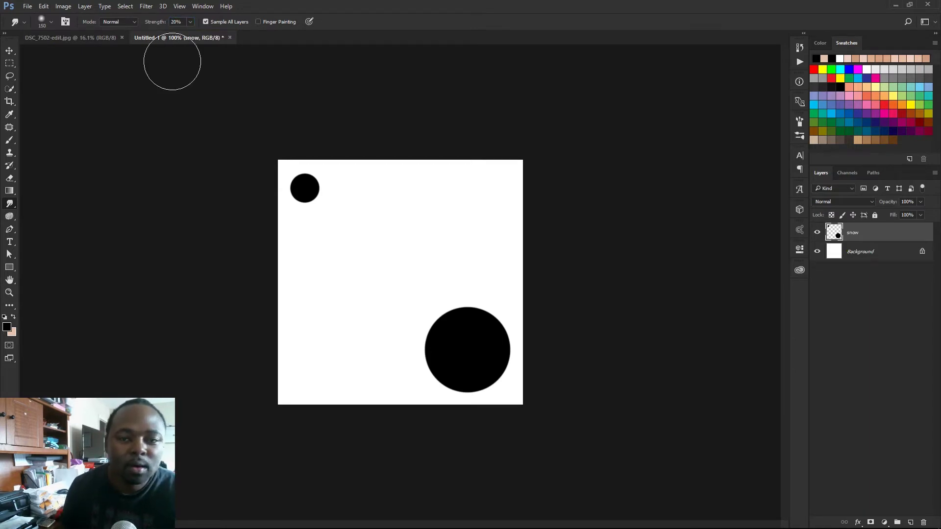
left_click(51, 22)
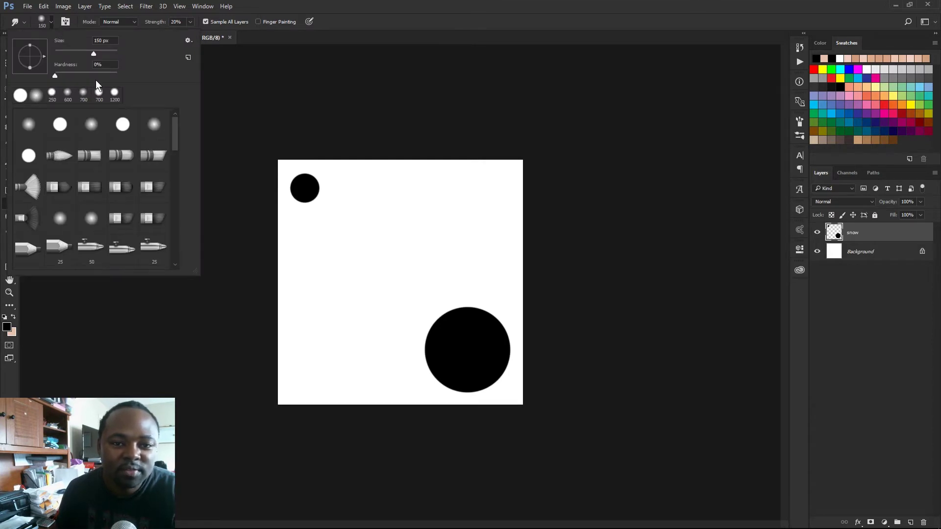
left_click(398, 3)
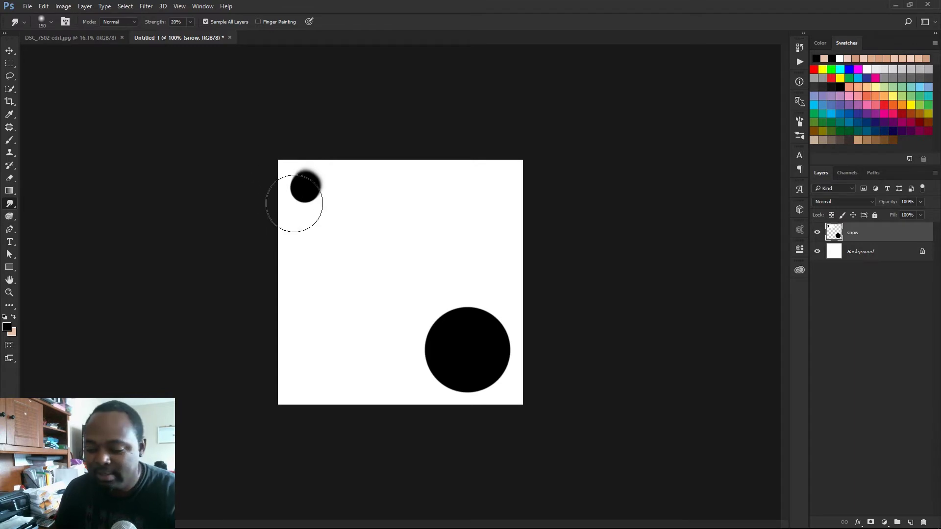
mouse_move(294, 195)
left_mouse_down()
mouse_move(319, 177)
mouse_move(282, 177)
mouse_move(292, 156)
mouse_move(302, 166)
mouse_move(284, 165)
mouse_move(294, 154)
mouse_move(276, 193)
mouse_move(331, 196)
mouse_move(334, 168)
left_mouse_up()
key("bracketleft")
key("bracketleft")
Smudge the large dot's upper edge outward with a 175 px brush, then adjust the brush size
key("bracketright")
key("bracketright")
key("bracketright")
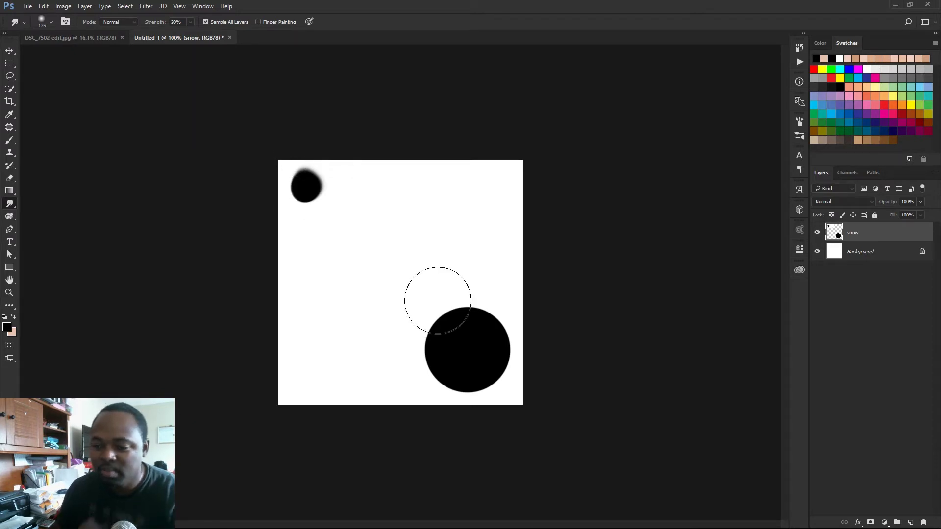
mouse_move(437, 298)
left_mouse_down()
mouse_move(463, 346)
mouse_move(437, 310)
mouse_move(461, 327)
mouse_move(450, 315)
mouse_move(452, 325)
left_mouse_up()
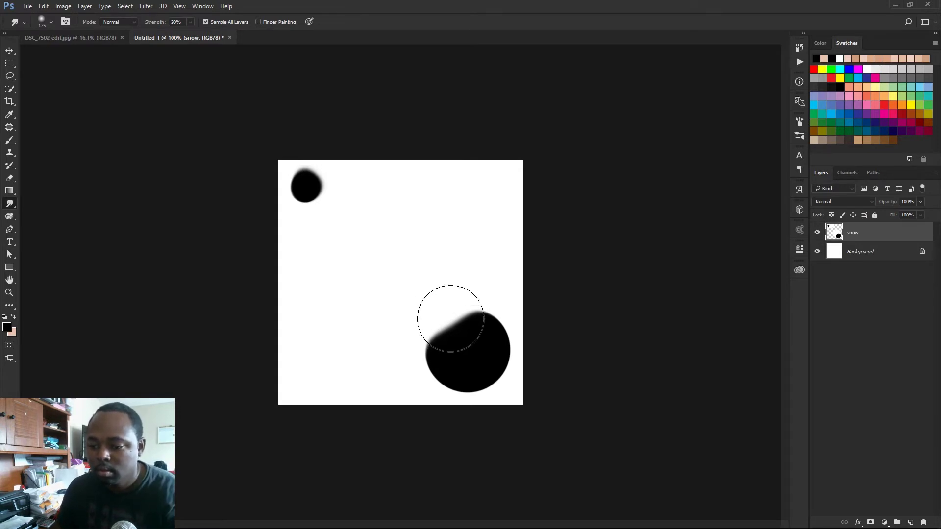
key("bracketleft")
key("bracketleft")
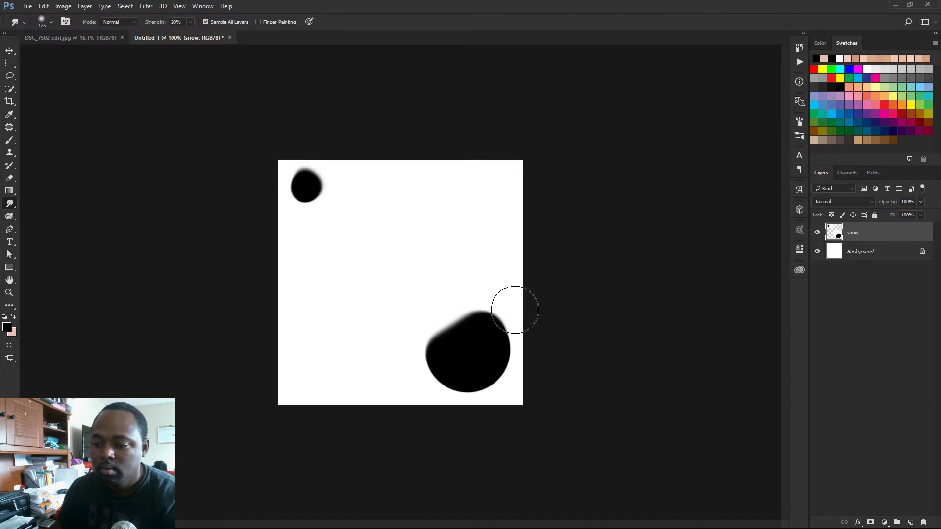
key("bracketright")
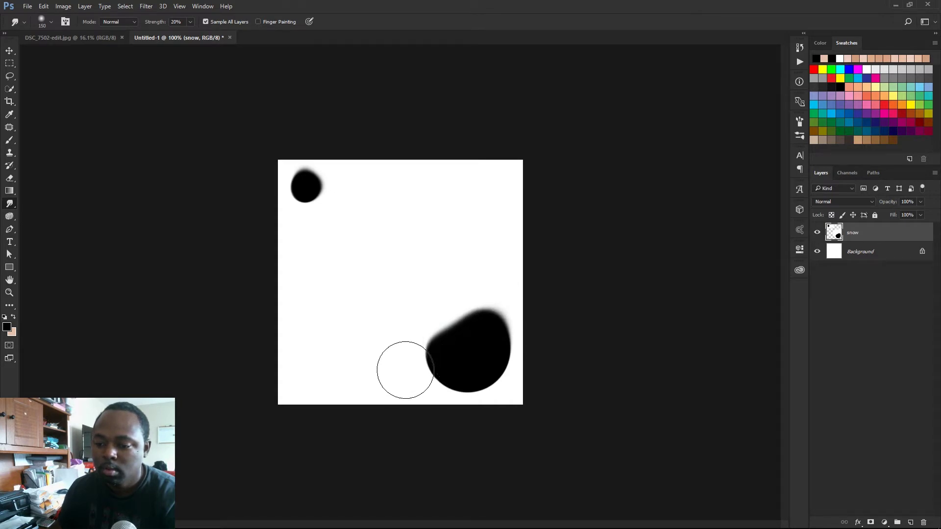
key("bracketright")
key("bracketright")
key("bracketright")
key("bracketright")
key("bracketright")
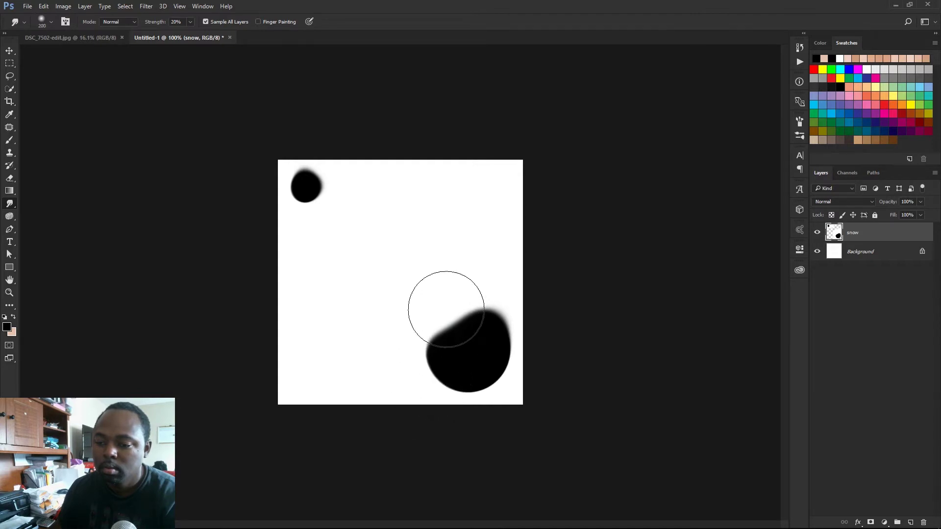
key("bracketleft")
key("bracketleft")
key("bracketleft")
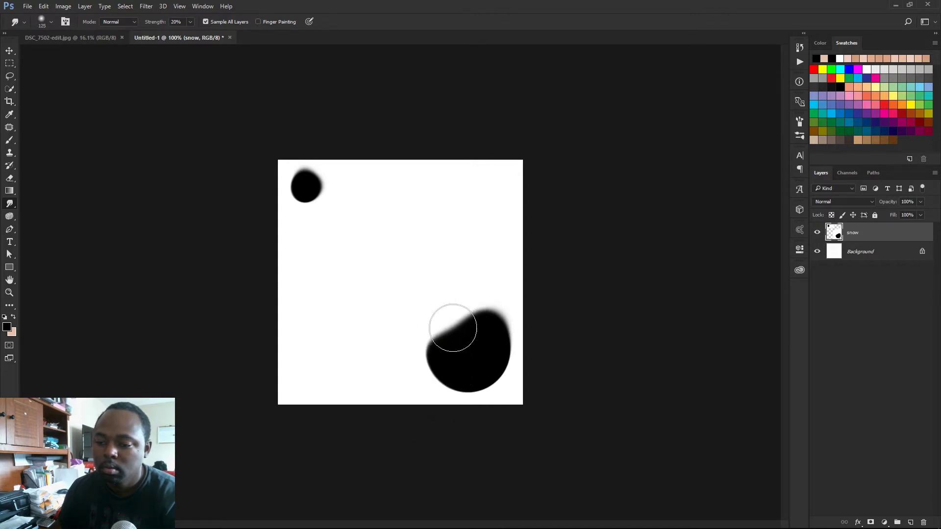
key("bracketleft")
key("bracketright")
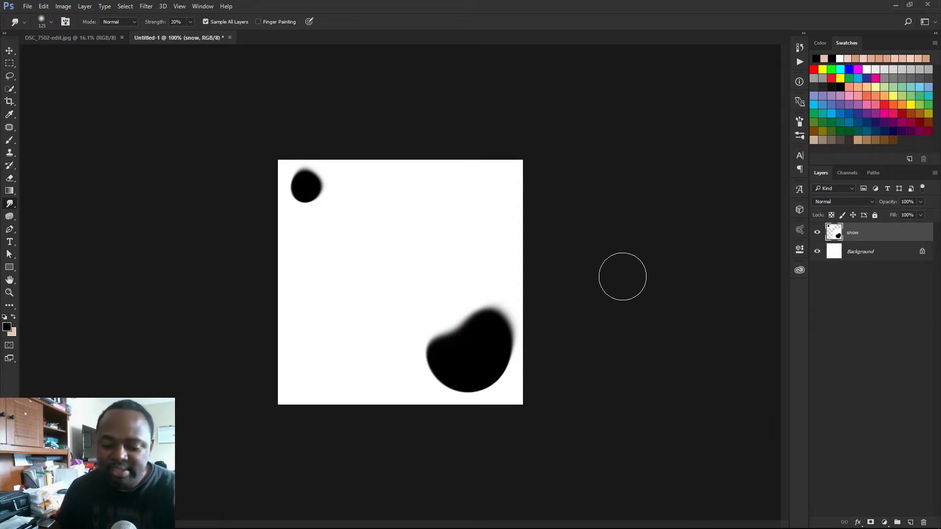
Select the whole canvas and define it as a brush preset named 'Snow brush 01'
left_click(125, 5)
left_click(139, 17)
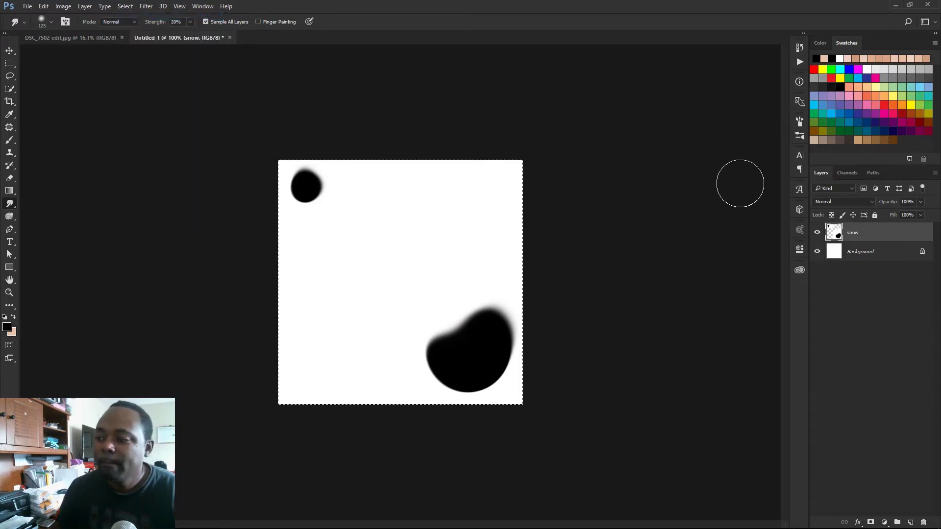
left_click(44, 7)
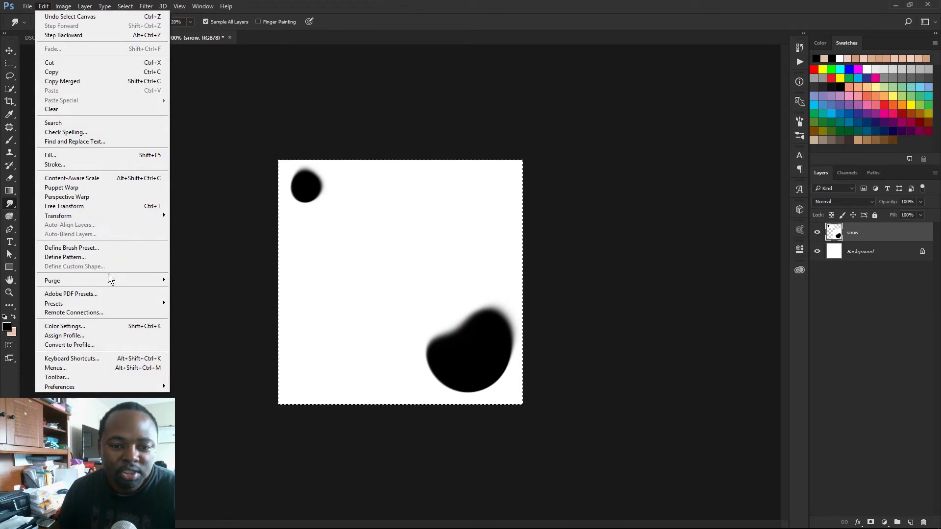
left_click(76, 249)
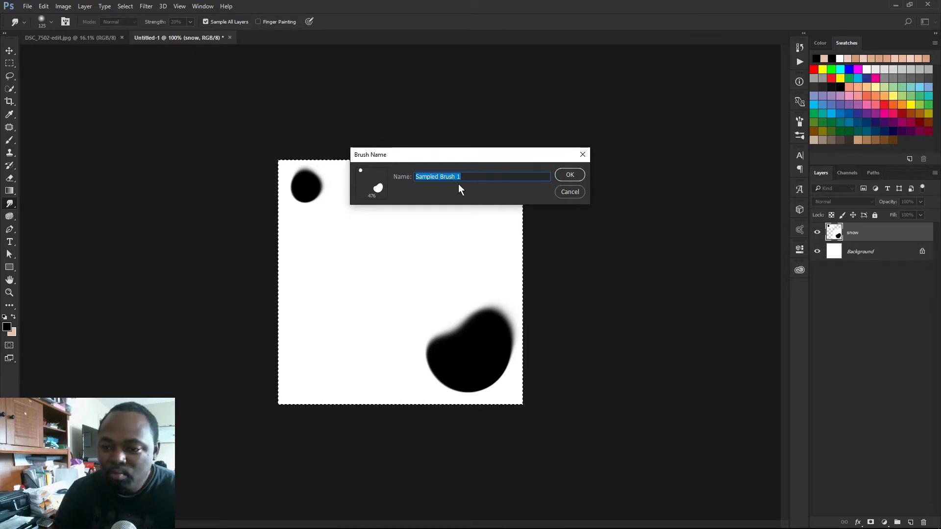
type("Snow b")
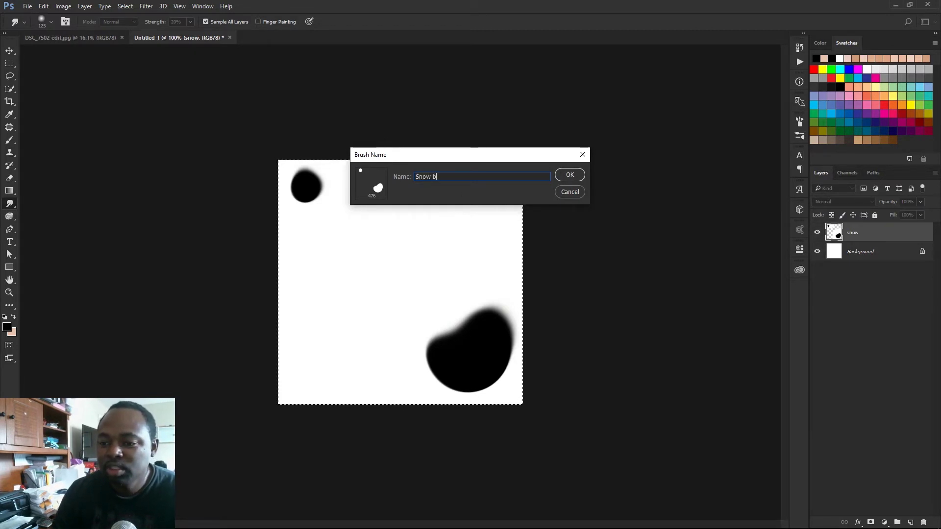
type("rush 0")
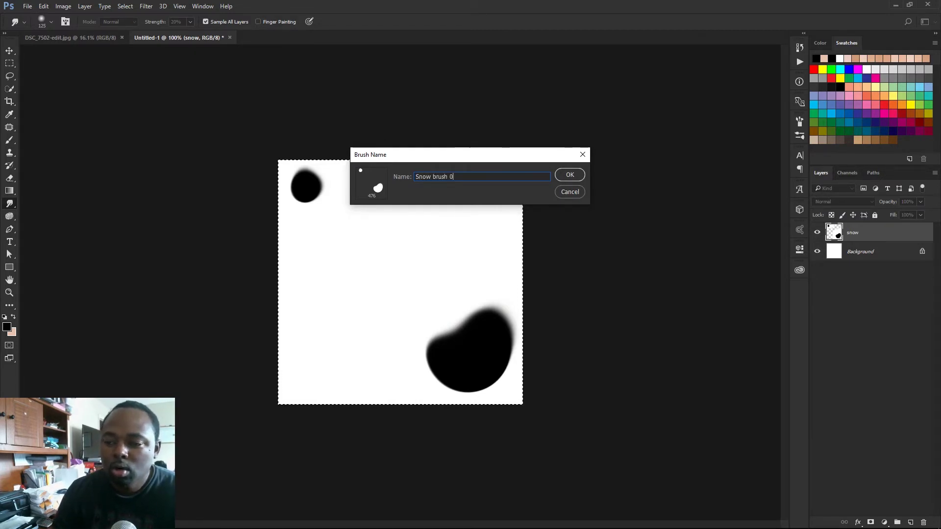
type("1")
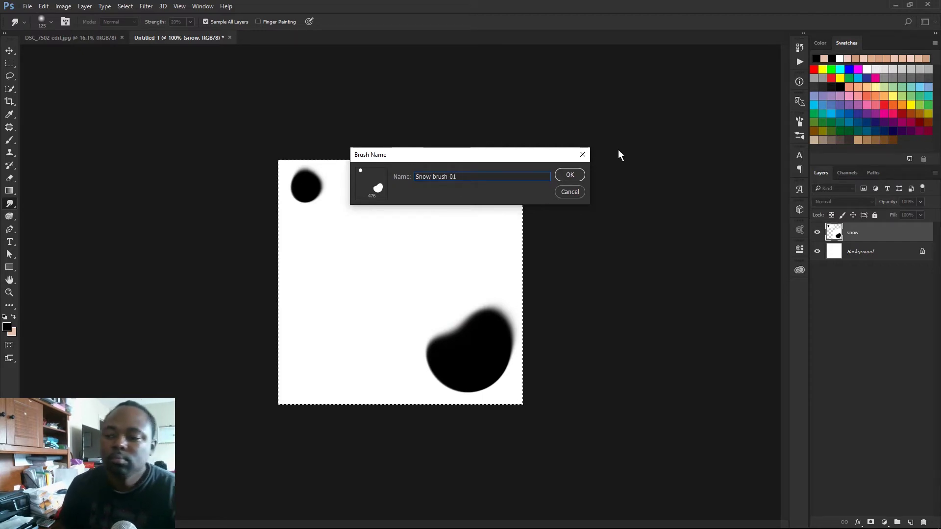
left_click(572, 174)
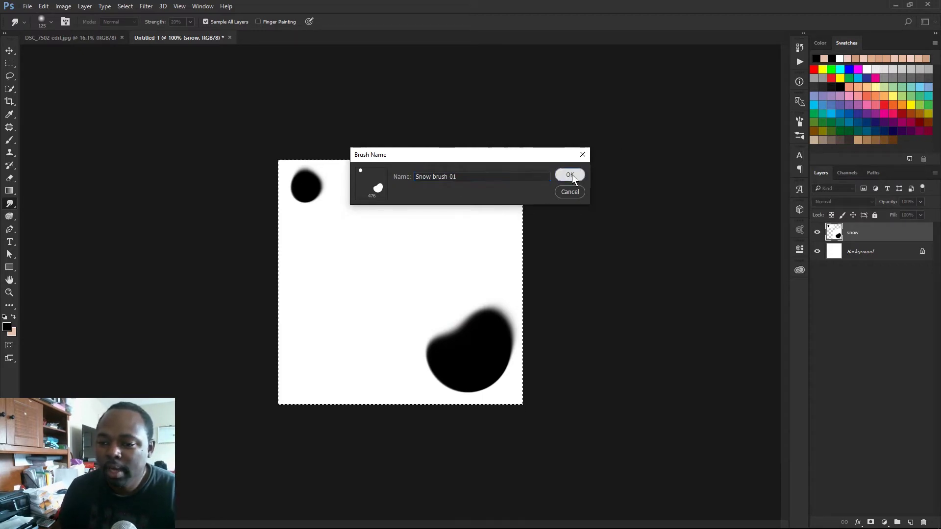
On the winter portrait, add a new empty layer named 'snow'
left_click(81, 37)
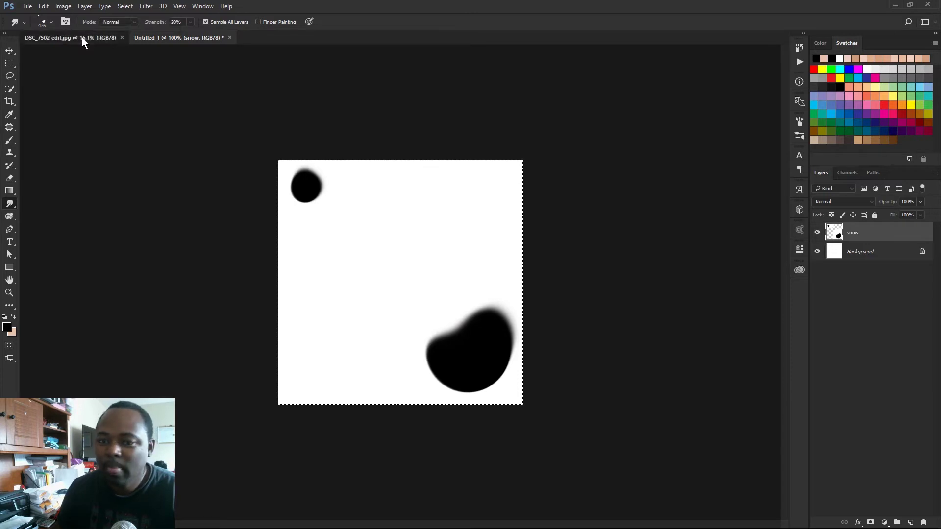
left_click(911, 522)
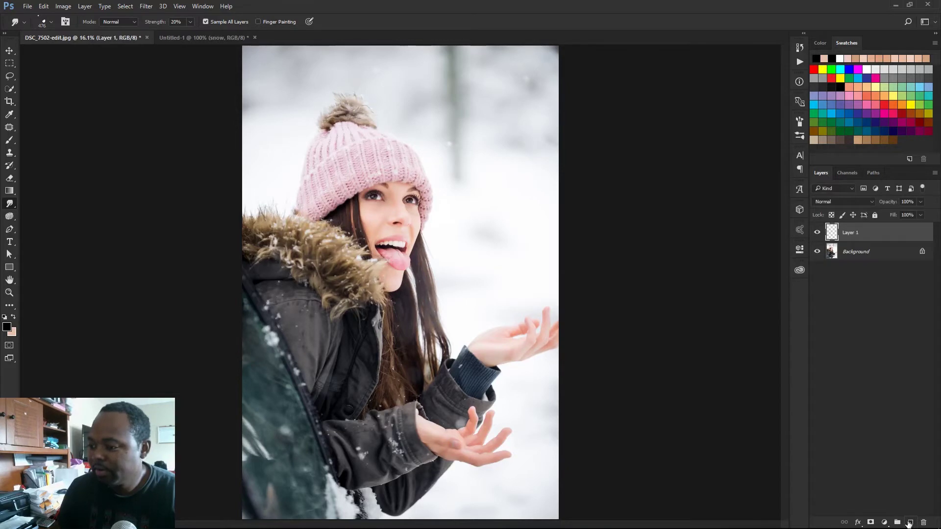
double_click(850, 233)
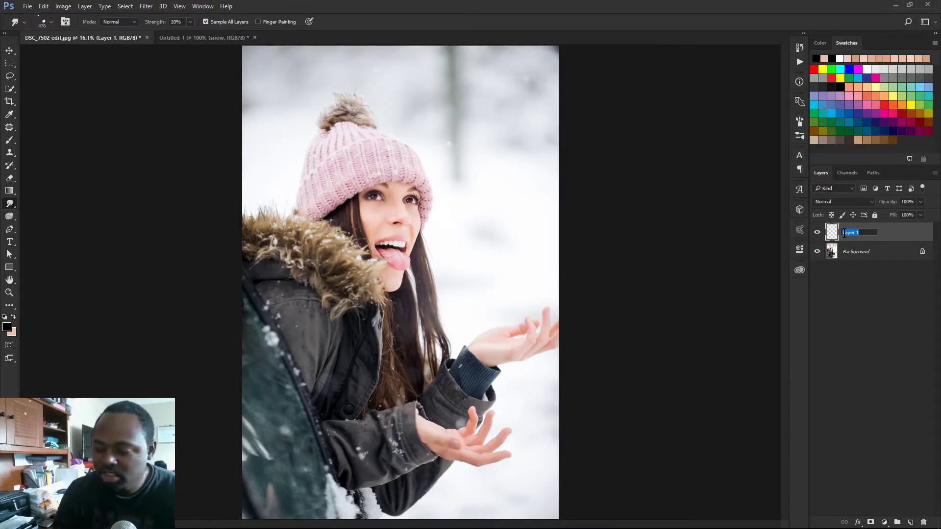
type("snow")
key("Return")
Load the custom snow brush preset with pen pressure controlling the brush
key("b")
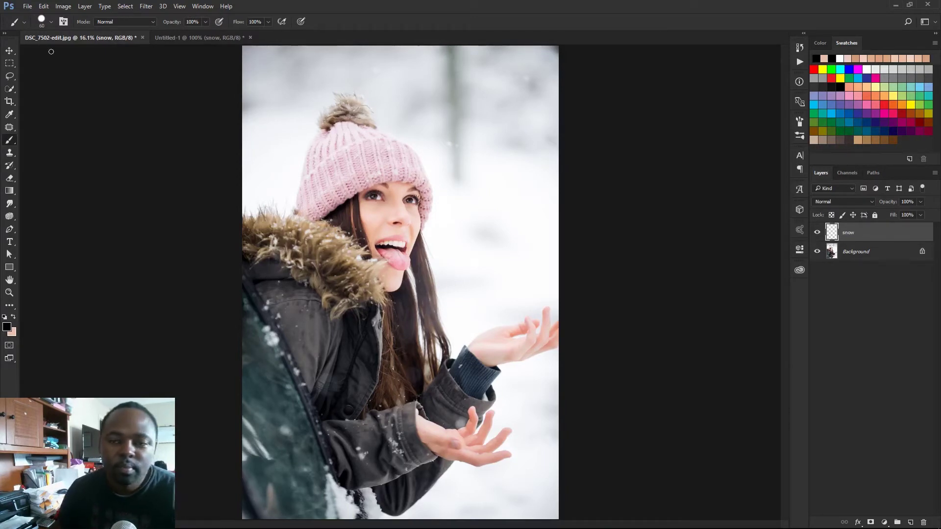
left_click(50, 22)
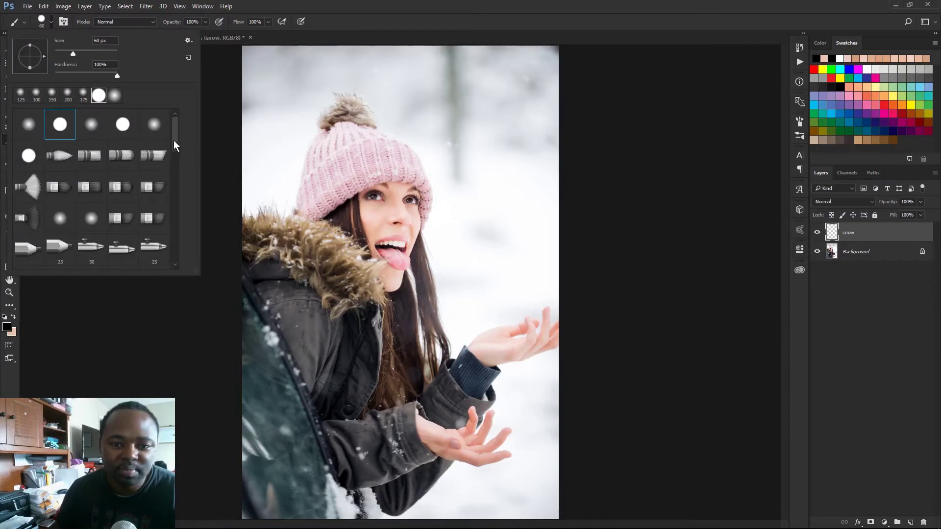
left_click_drag(175, 139, 180, 264)
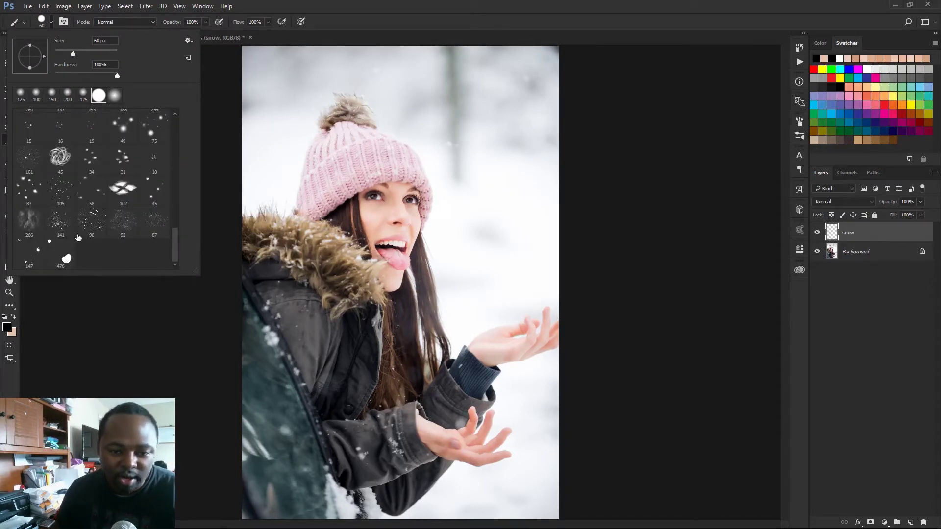
left_click(66, 252)
left_click(353, 2)
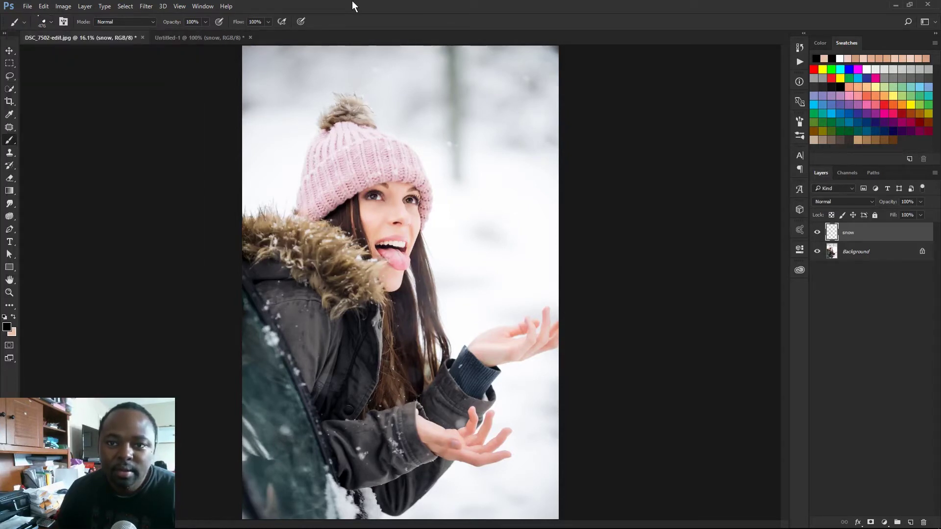
left_click(282, 22)
Paint test strokes and snow dabs around the figure and hat
mouse_move(374, 174)
left_mouse_down()
mouse_move(451, 186)
mouse_move(417, 284)
mouse_move(371, 349)
left_mouse_up()
mouse_move(377, 118)
left_mouse_down()
mouse_move(455, 129)
mouse_move(438, 164)
left_mouse_up()
left_click(484, 214)
left_click(509, 240)
left_click(445, 299)
left_click(471, 326)
left_click(470, 151)
left_click(497, 177)
left_click(364, 119)
left_click(304, 131)
left_click(277, 105)
left_click(338, 94)
left_click(417, 67)
left_click(444, 94)
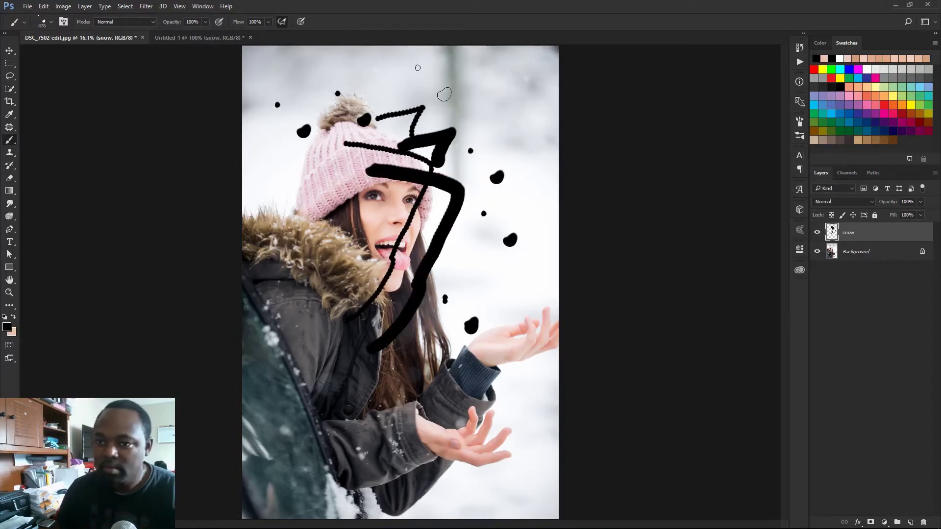
left_click(485, 107)
left_click(296, 251)
left_click(317, 195)
left_click(466, 265)
left_click(524, 321)
left_click(531, 294)
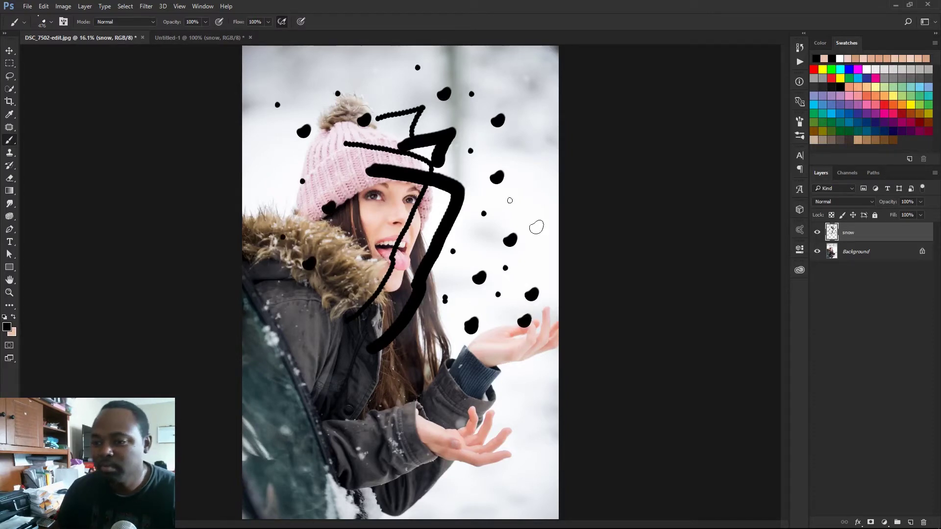
left_click(532, 206)
Clear the test strokes from the snow layer and make white the painting colour
key("x")
key("ctrl+a")
key("Delete")
key("ctrl+d")
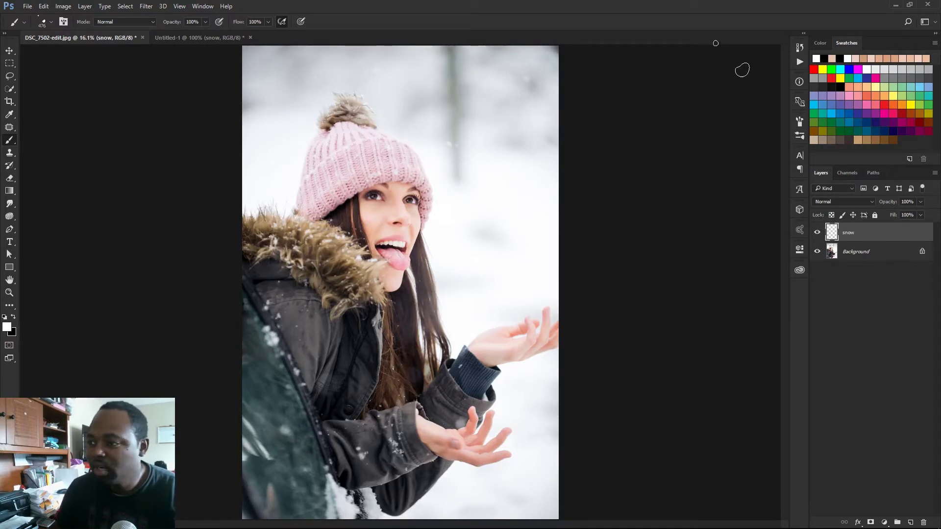
Enable Transfer in the Brush panel and set Opacity Jitter to 100%
left_click(799, 123)
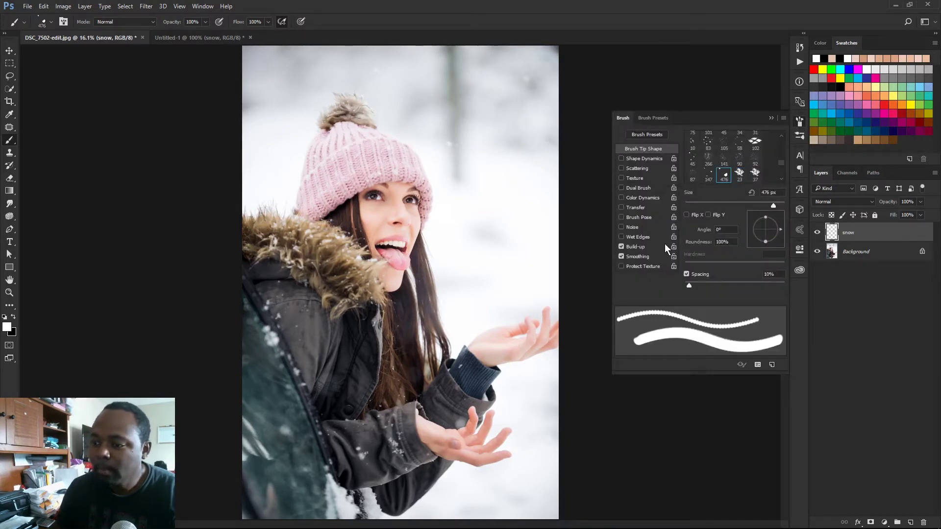
left_click(622, 207)
left_click(633, 206)
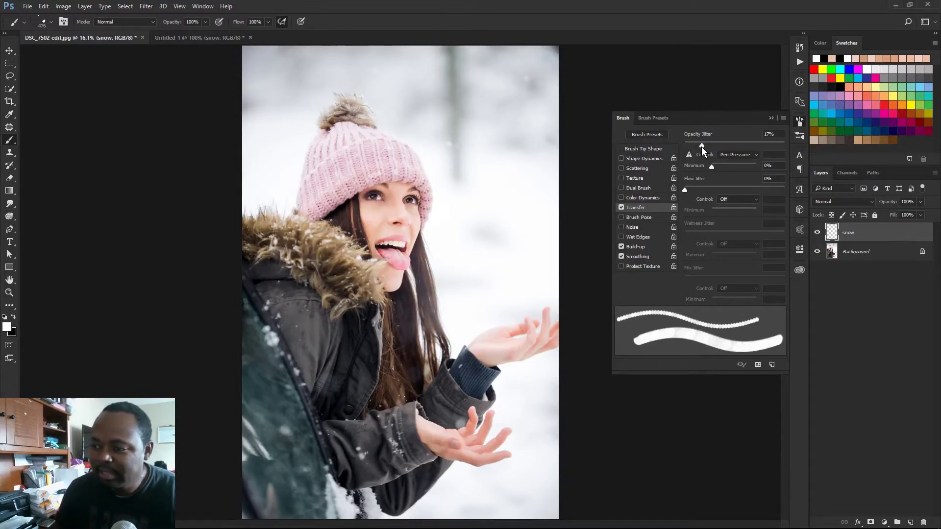
left_click_drag(701, 146, 794, 144)
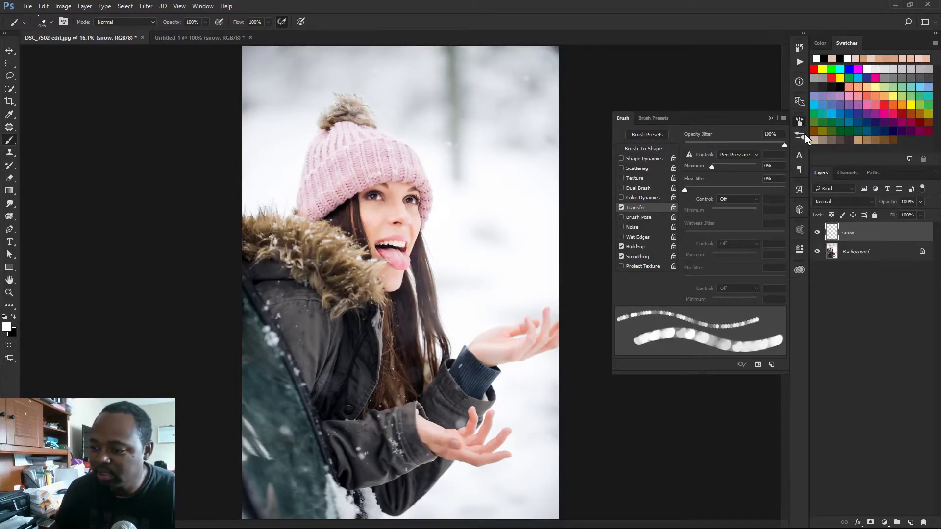
Set Scattering to 900% on both axes and switch on Shape Dynamics
left_click(643, 169)
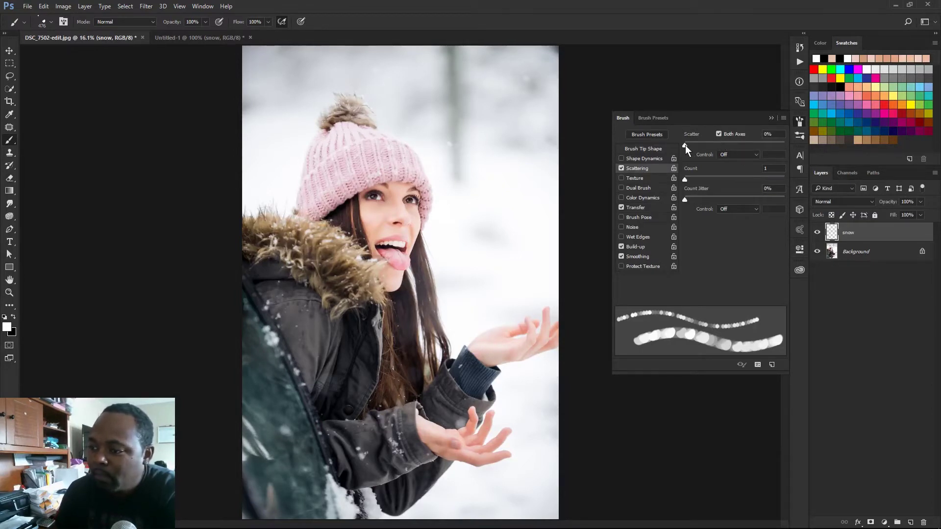
left_click_drag(685, 145, 696, 144)
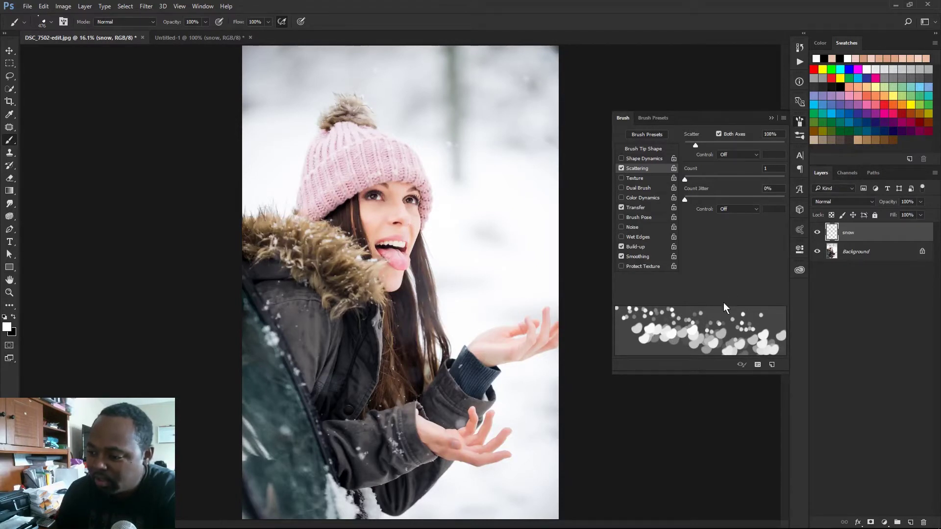
left_click_drag(695, 143, 774, 139)
left_click(766, 135)
type("900")
key("Return")
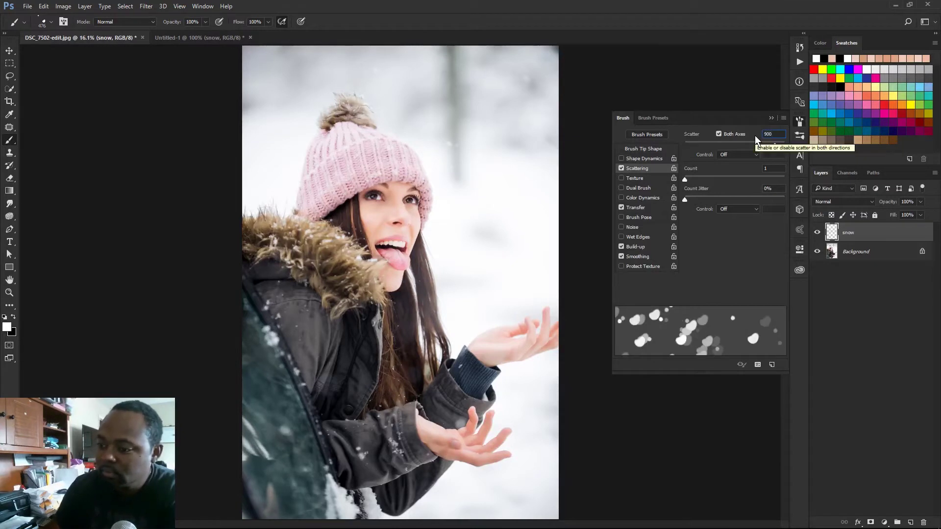
left_click(644, 159)
key("ctrl+a")
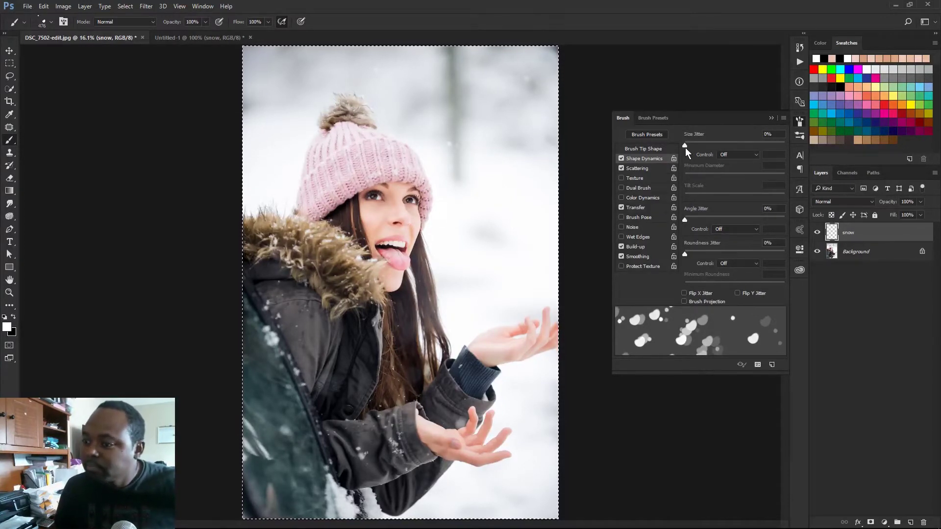
Randomize the snow dabs' size and set Angle Jitter to 90%
left_click_drag(685, 146, 784, 139)
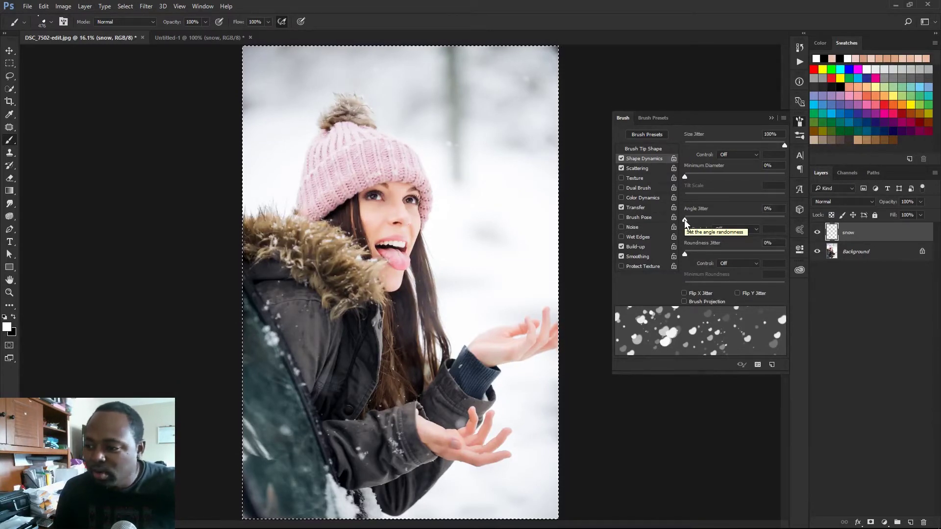
left_click_drag(685, 220, 772, 221)
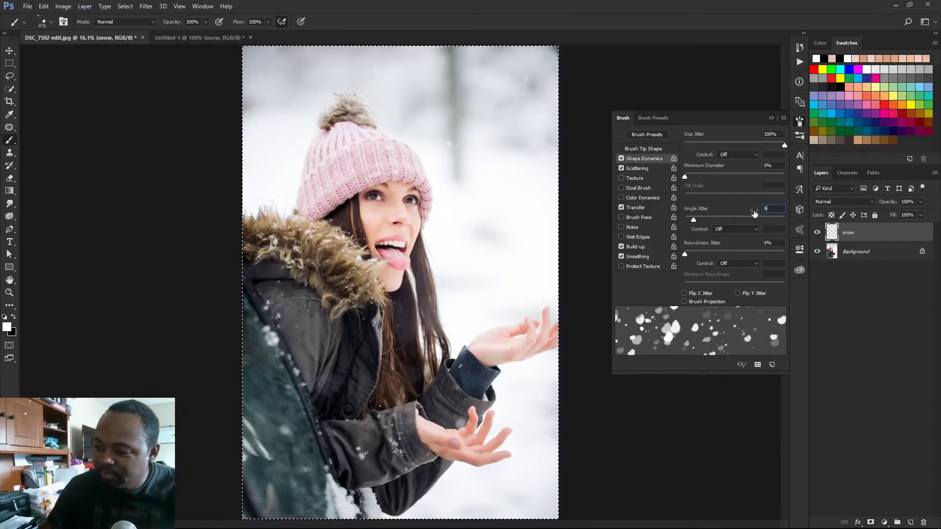
left_click_drag(753, 213, 754, 214)
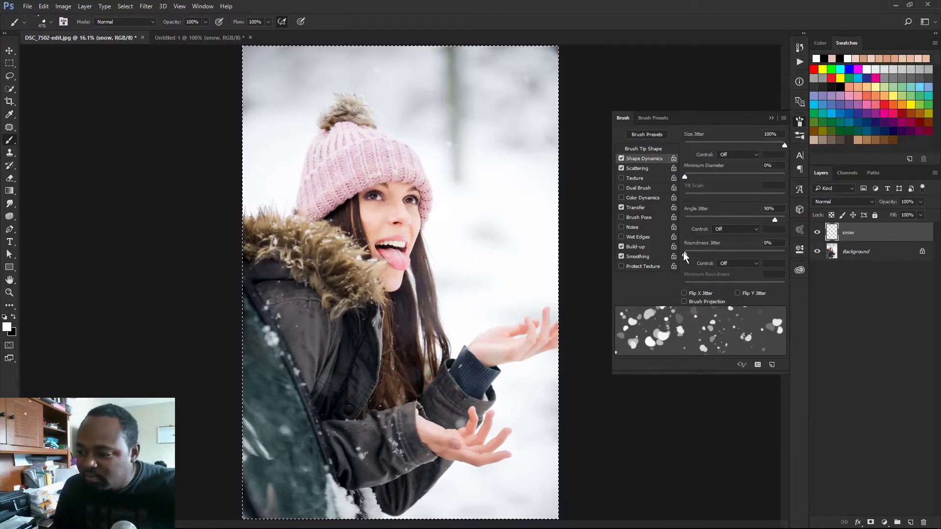
Set Roundness Jitter to 65% and Minimum Roundness to 6%
mouse_move(684, 253)
left_mouse_down()
mouse_move(769, 249)
mouse_move(719, 254)
mouse_move(758, 247)
mouse_move(723, 253)
mouse_move(742, 252)
left_mouse_up()
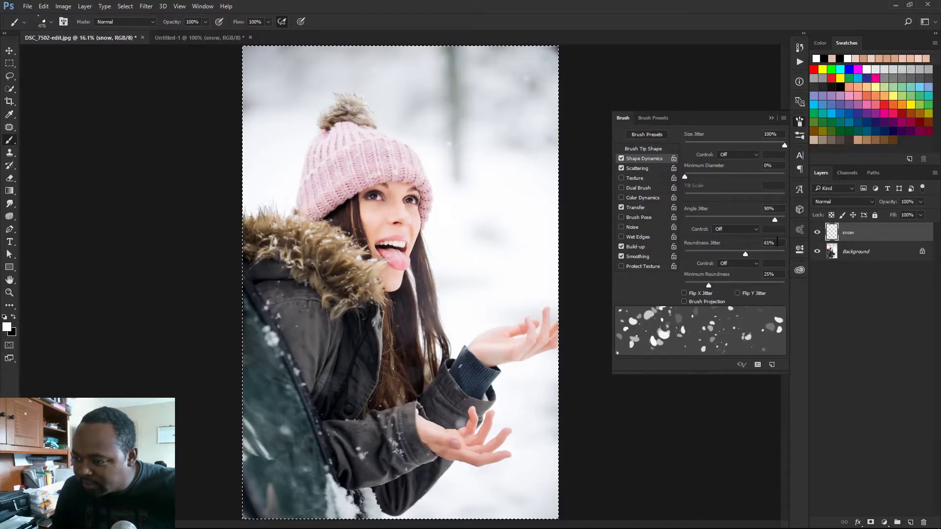
left_click(770, 242)
type("65")
key("Return")
mouse_move(707, 287)
left_mouse_down()
mouse_move(791, 283)
mouse_move(709, 285)
mouse_move(765, 288)
mouse_move(719, 288)
mouse_move(747, 285)
left_mouse_up()
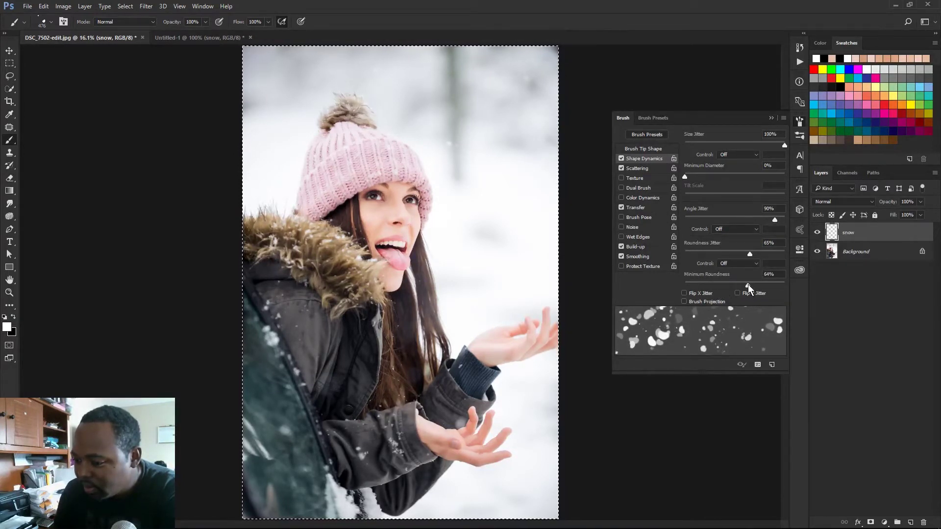
left_click(769, 274)
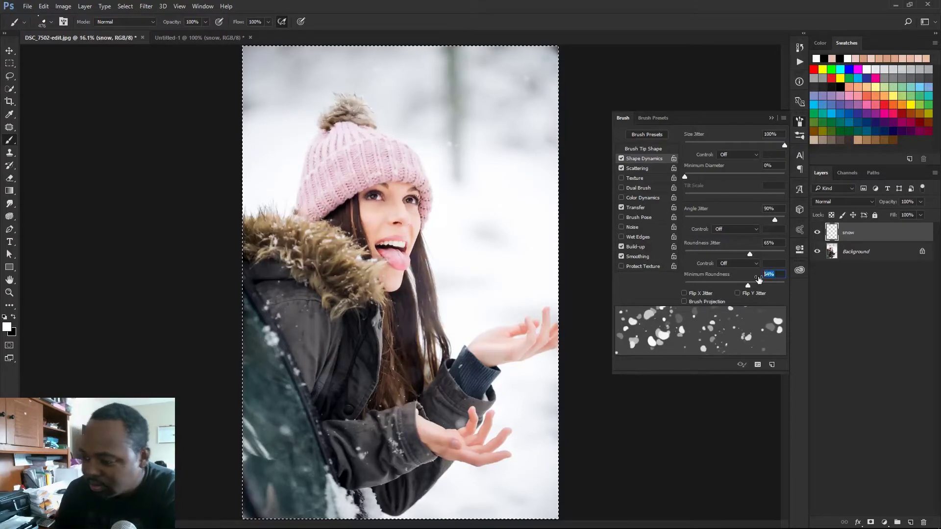
type("6")
left_click(645, 149)
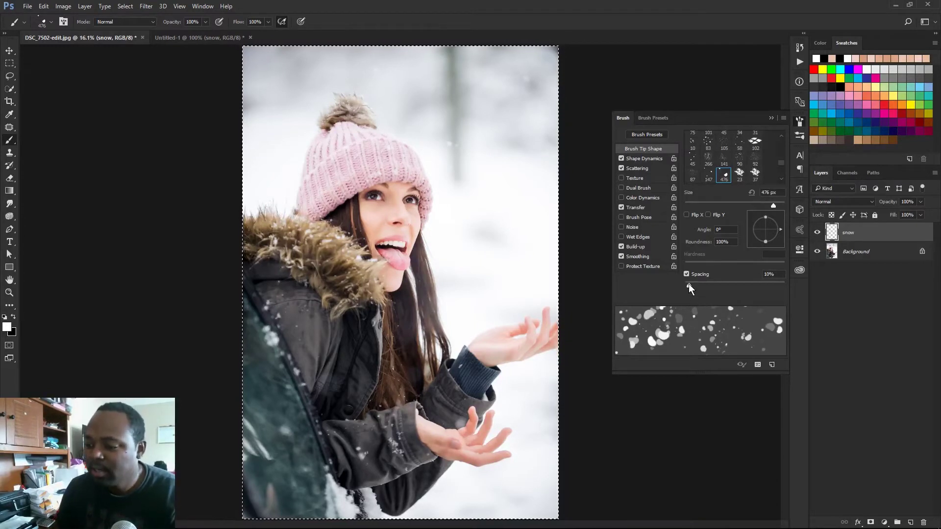
Set the snow brush's Spacing to 50% in Brush Tip Shape
mouse_move(689, 285)
left_mouse_down()
mouse_move(720, 278)
mouse_move(709, 277)
left_mouse_up()
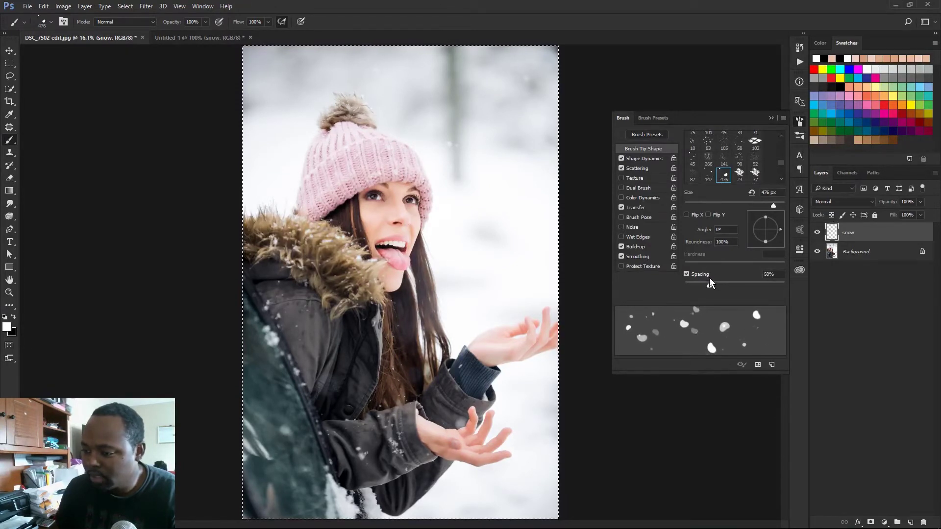
left_click_drag(775, 272, 751, 275)
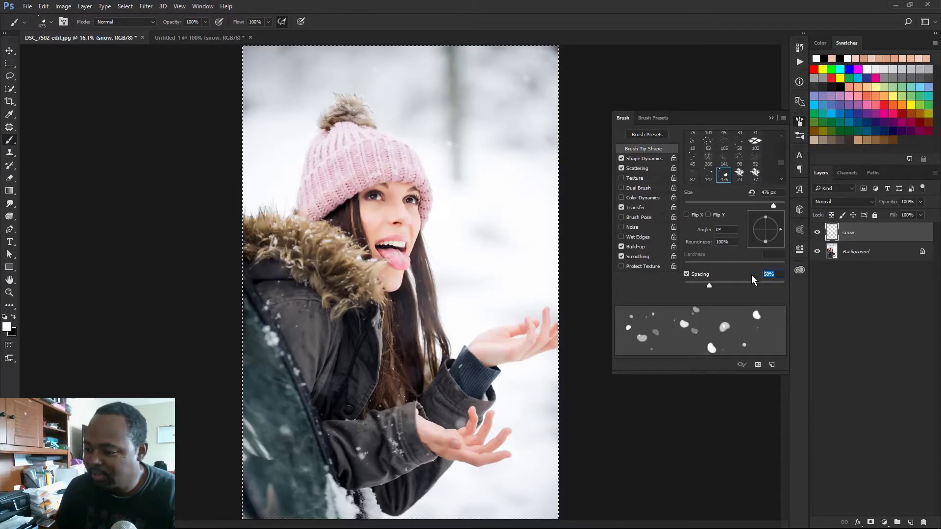
type("50")
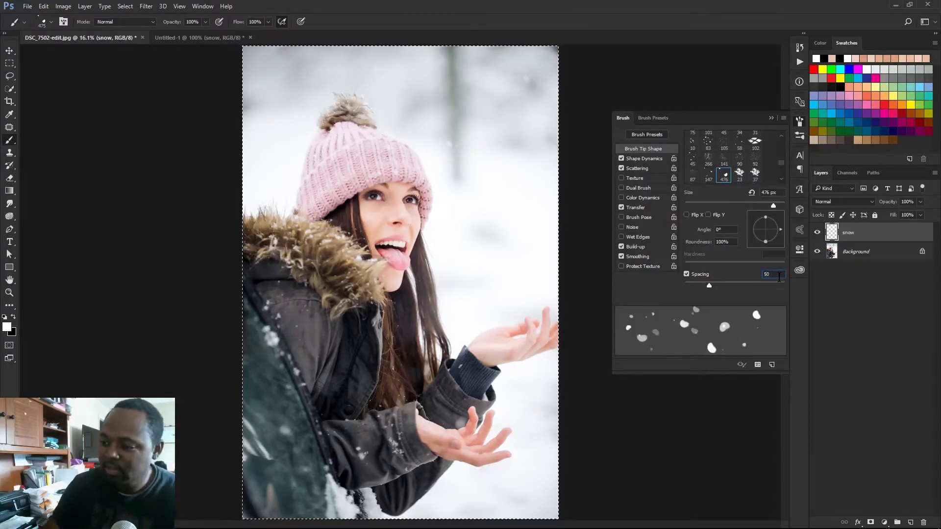
key("Return")
Paint two strokes of trial snowflakes on the snow layer, then delete them
mouse_move(412, 74)
left_mouse_down()
mouse_move(440, 146)
mouse_move(453, 259)
mouse_move(341, 68)
mouse_move(324, 86)
mouse_move(396, 210)
mouse_move(441, 175)
mouse_move(444, 185)
mouse_move(335, 282)
mouse_move(414, 329)
mouse_move(404, 331)
mouse_move(483, 327)
mouse_move(290, 378)
mouse_move(305, 399)
mouse_move(348, 393)
mouse_move(368, 373)
left_mouse_up()
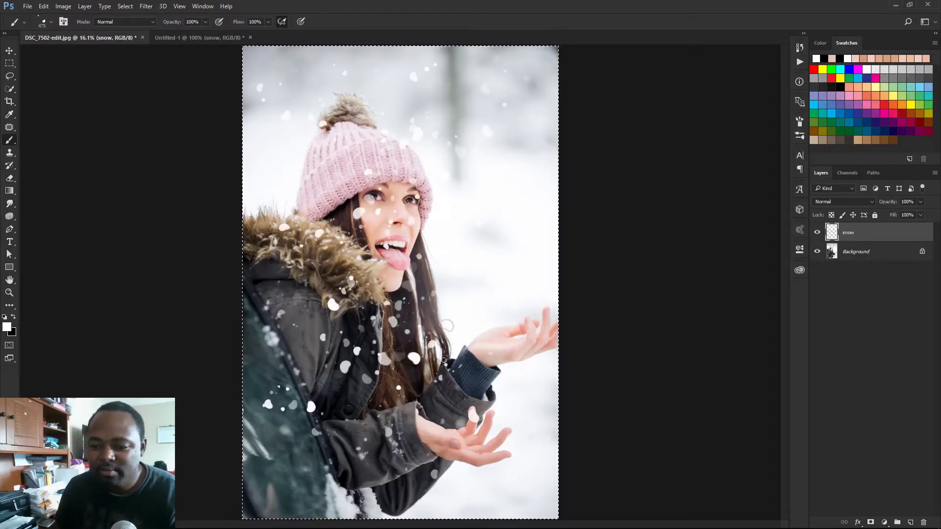
mouse_move(479, 237)
left_mouse_down()
mouse_move(427, 148)
mouse_move(458, 260)
mouse_move(552, 435)
left_mouse_up()
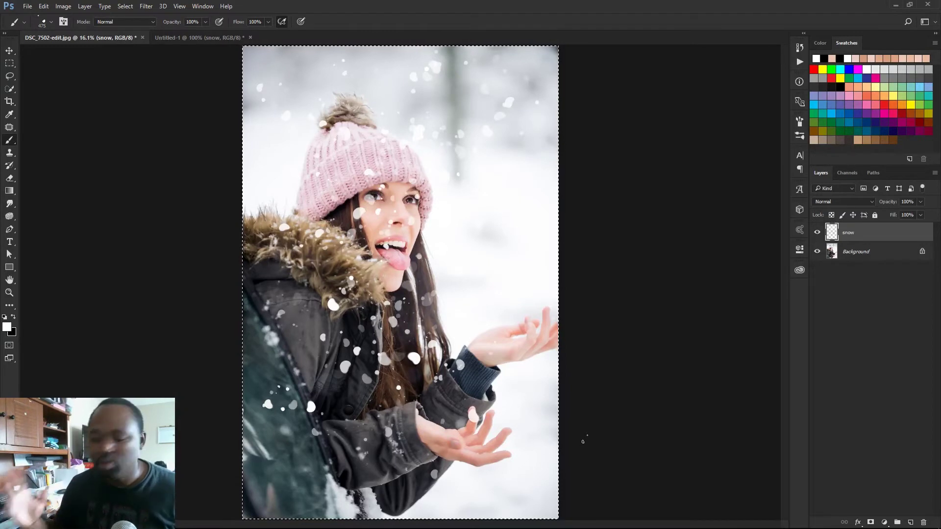
key("Delete")
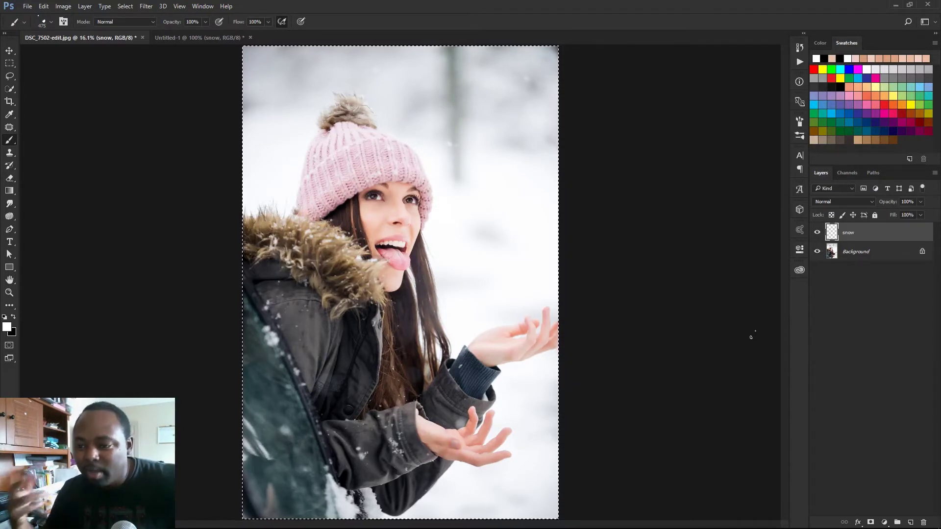
Deselect the canvas and add a new empty Layer 1 above the snow layer
key("ctrl+d")
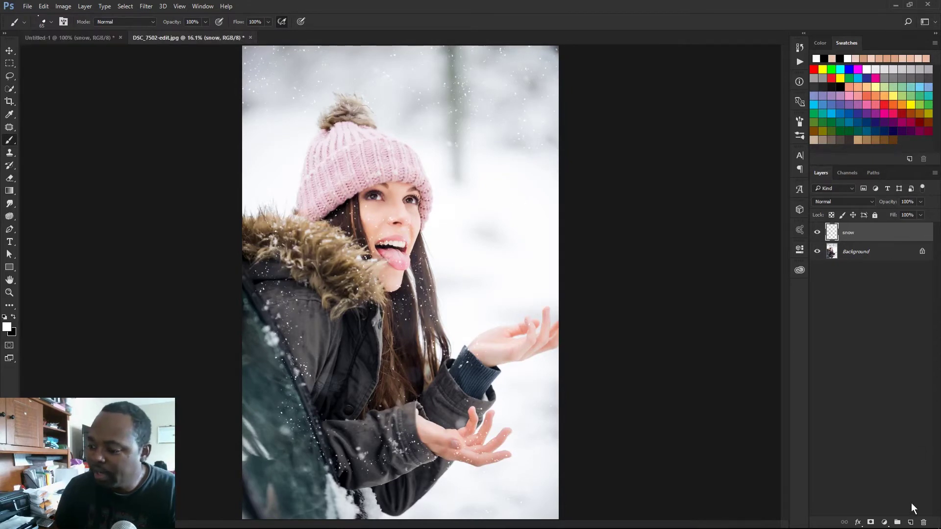
left_click(910, 522)
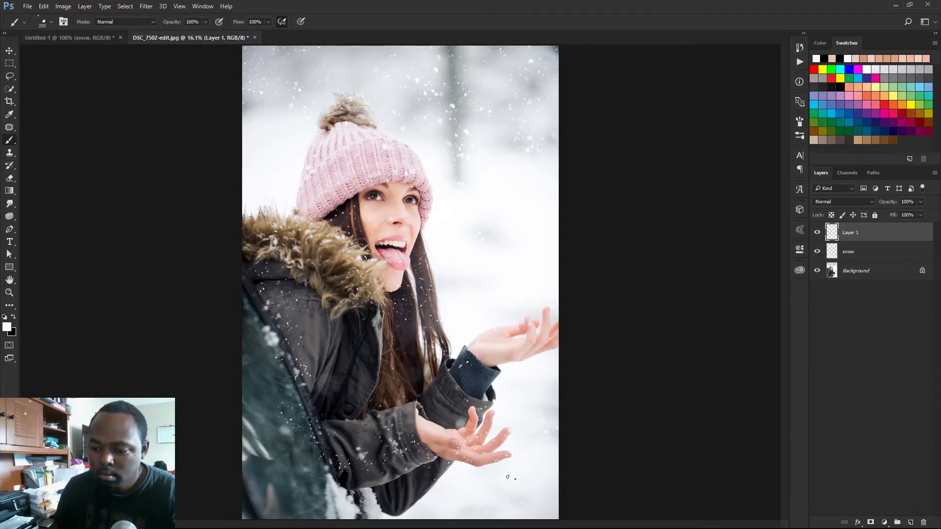
Add Layer 2, enlarge the brush to 500, and dab large flakes around the hat
key("ctrl+shift+alt+n")
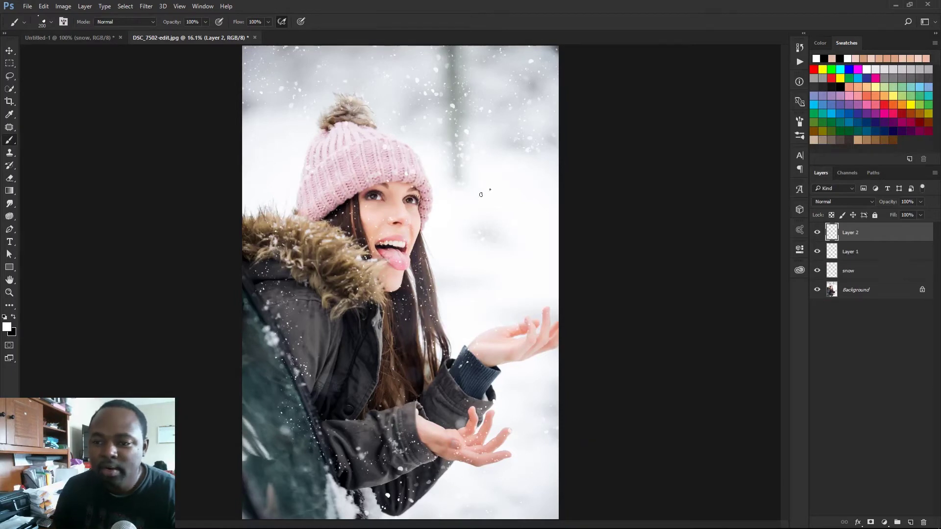
key("bracketright")
key("bracketright")
key("bracketright")
left_click(421, 108)
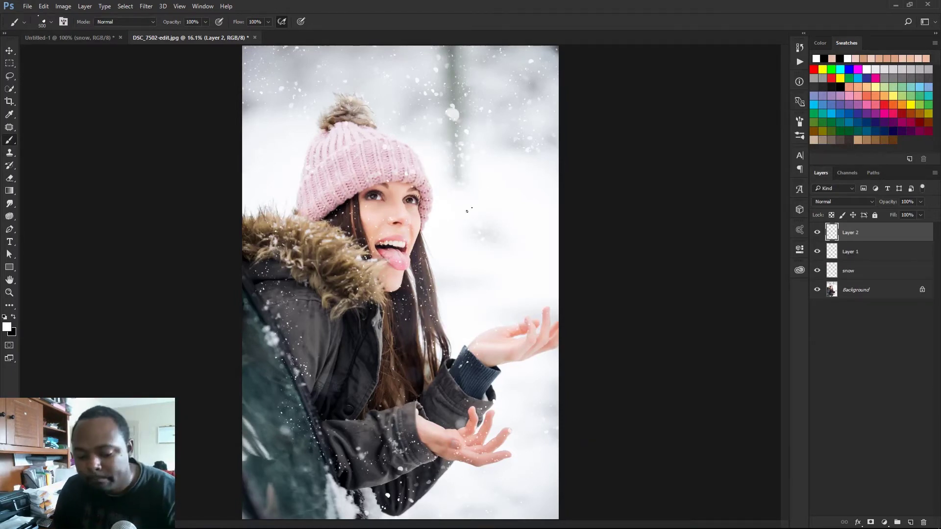
key("ctrl+z")
left_click(358, 118)
left_click(470, 113)
left_click(393, 93)
Dab more large flakes beside the chin, on the hands and beside the hair
left_click(428, 265)
left_click(477, 459)
left_click(475, 419)
left_click(417, 430)
left_click(350, 229)
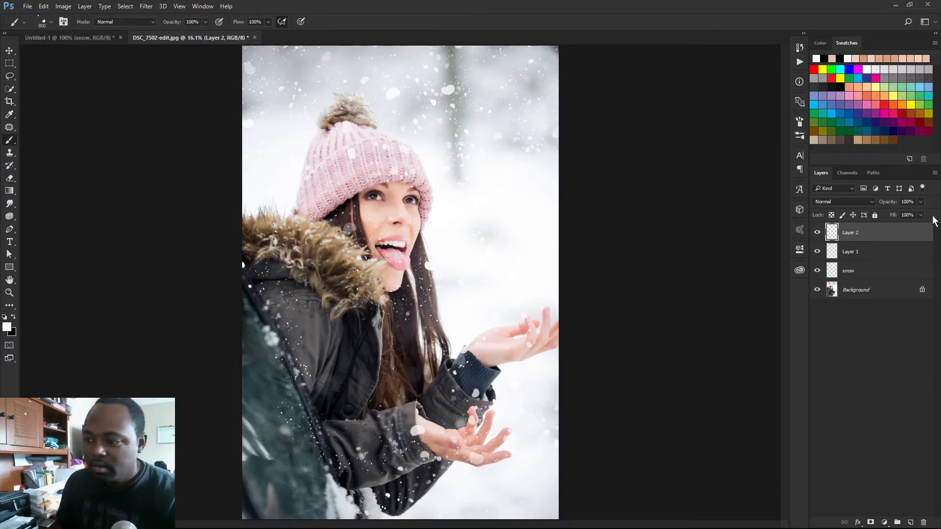
Add Layer 3 and dab snowflakes on the fur collar, beside the face and near the arm
left_click(910, 523)
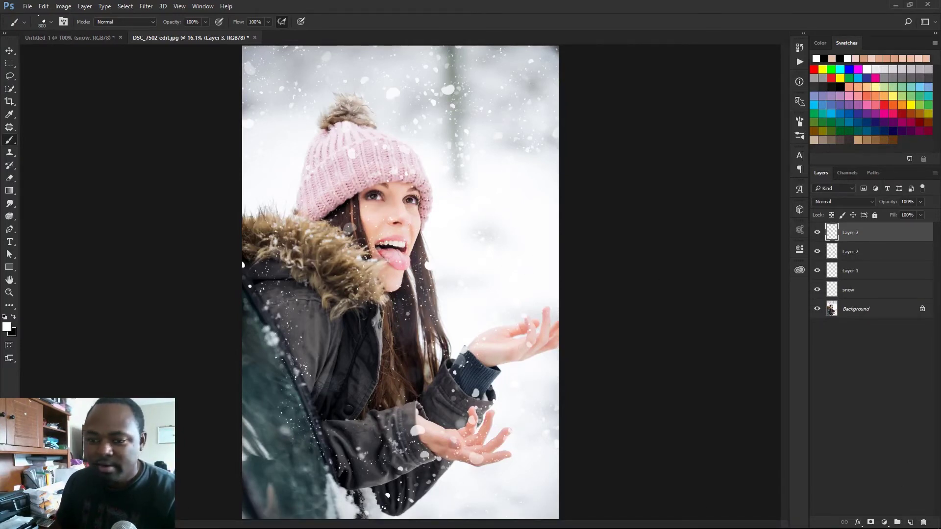
left_click(327, 286)
left_click(246, 301)
left_click(346, 305)
left_click(417, 222)
left_click(474, 343)
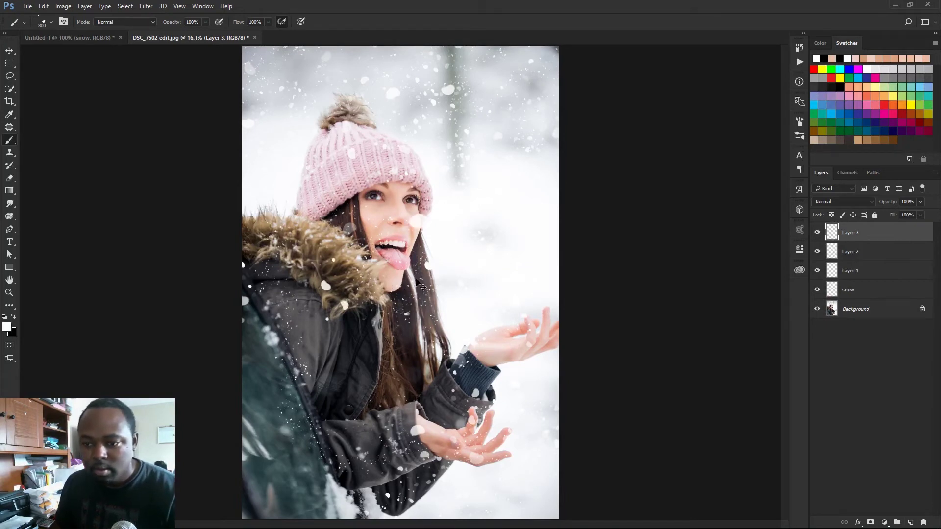
key("ctrl+z")
Enlarge the brush to 900 and dab flakes over the eye, chin, fur, hair, jacket and arm
key("bracketright")
left_click(373, 268)
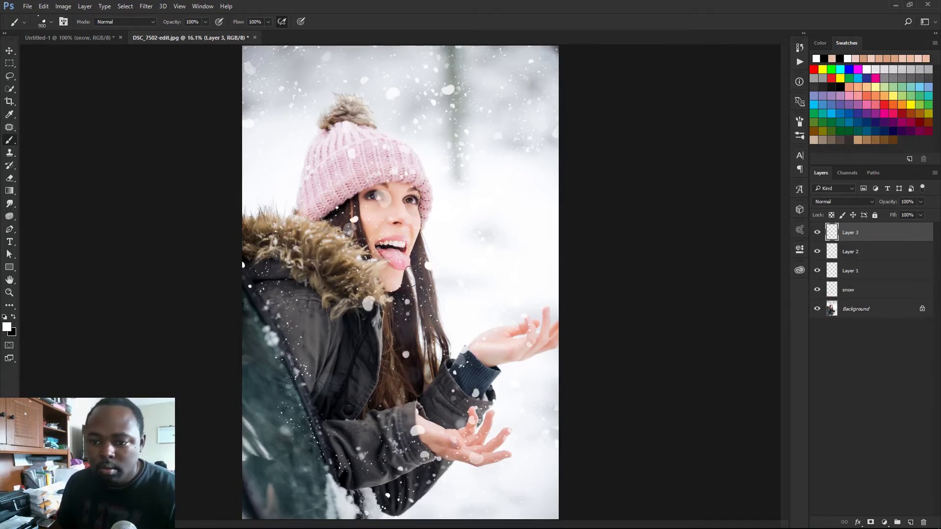
left_click(428, 265)
left_click(421, 311)
left_click(354, 303)
left_click(328, 310)
left_click(338, 351)
left_click(304, 361)
left_click(374, 387)
left_click(376, 444)
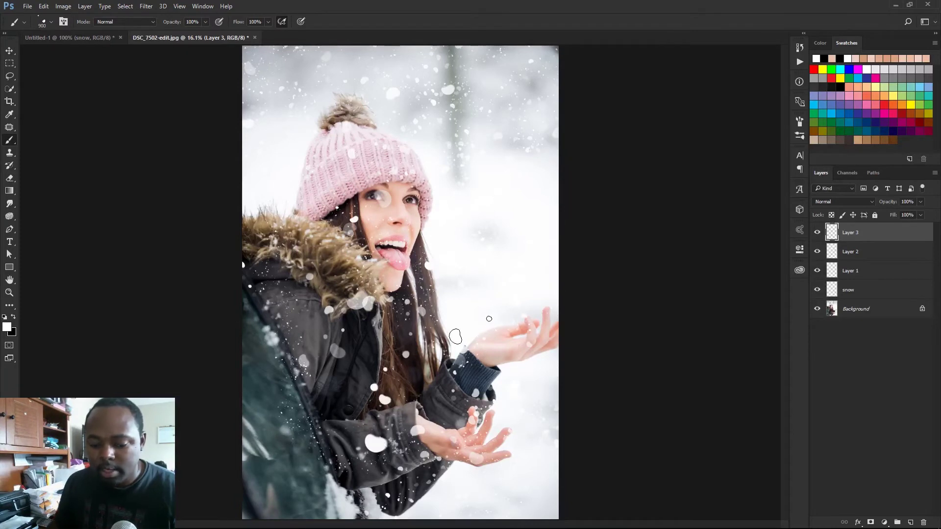
Undo the latest snowflake dabs, then redo them all back
key("ctrl+alt+z")
key("ctrl+alt+z")
key("ctrl+alt+z")
key("ctrl+alt+z")
key("ctrl+alt+z")
key("ctrl+alt+z")
key("ctrl+alt+z")
key("ctrl+alt+z")
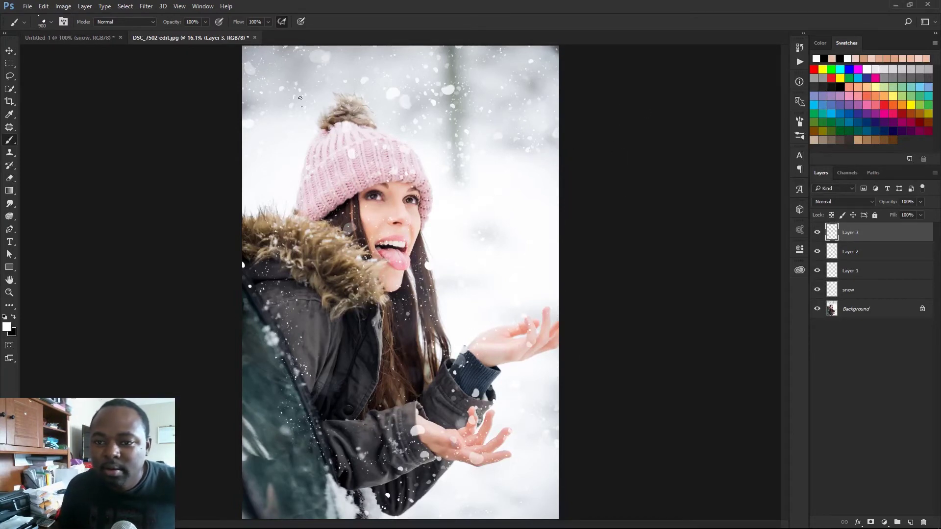
key("ctrl+shift+z")
key("ctrl+shift+z")
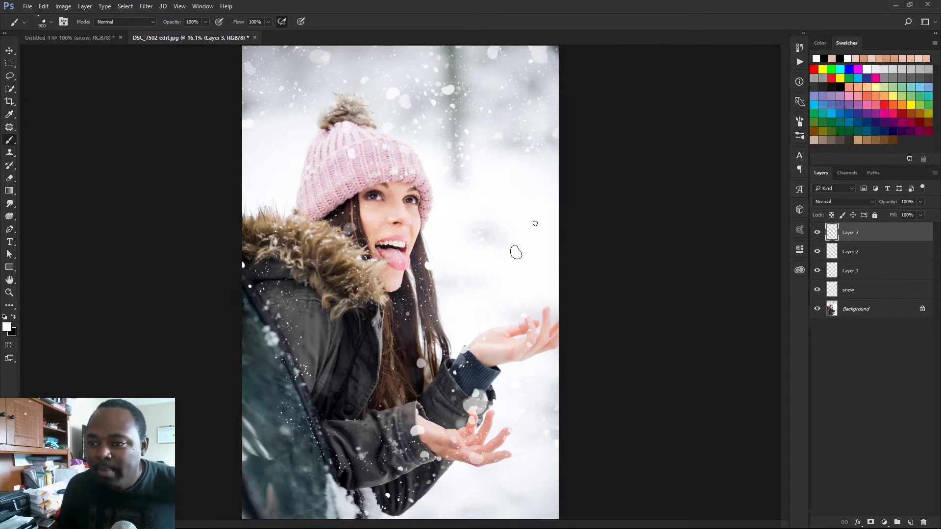
key("ctrl+shift+z")
key("ctrl+shift+z")
key("ctrl+shift+z")
key("ctrl+shift+z")
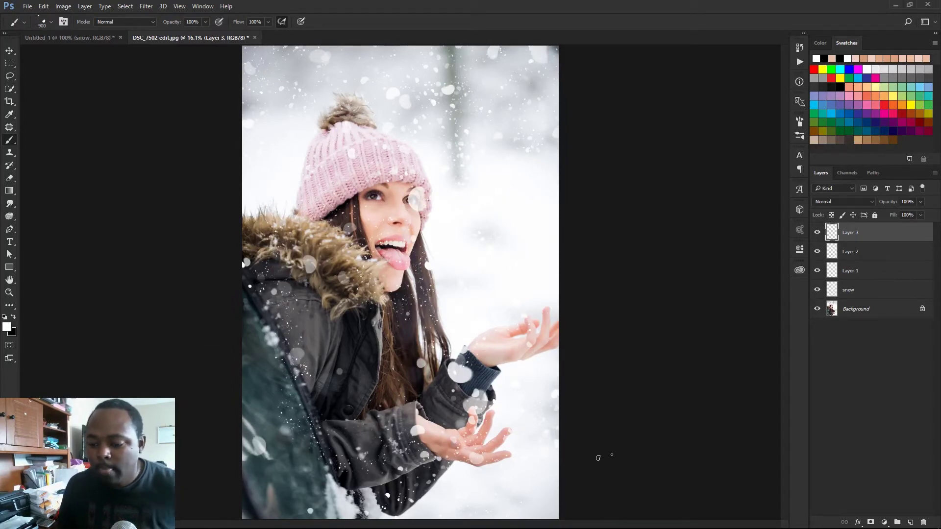
key("ctrl+shift+z")
key("ctrl+shift+z")
key("ctrl+shift+z")
key("ctrl+shift+z")
key("ctrl+shift+z")
key("ctrl+shift+z")
key("ctrl+shift+z")
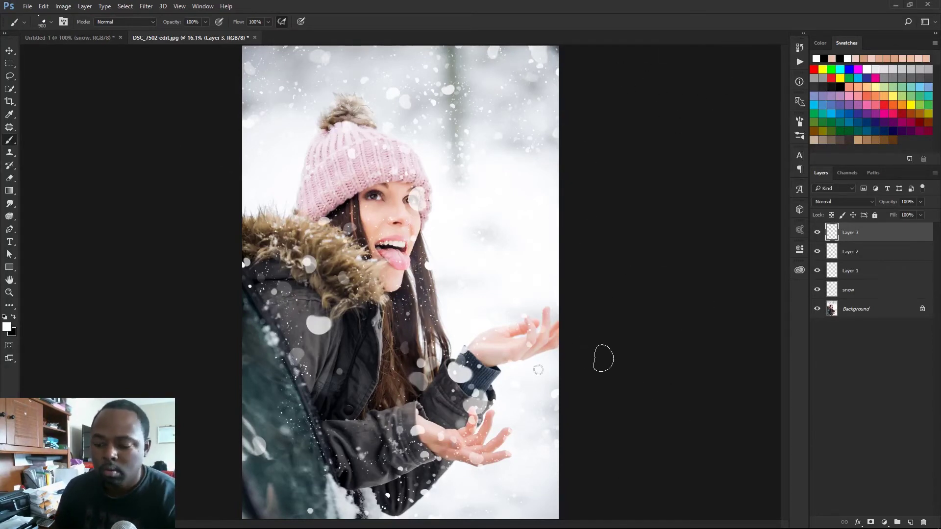
Add Layer 4, enlarge the brush to 1300, and dab big flakes on the jacket, hands and hat
left_click(909, 521)
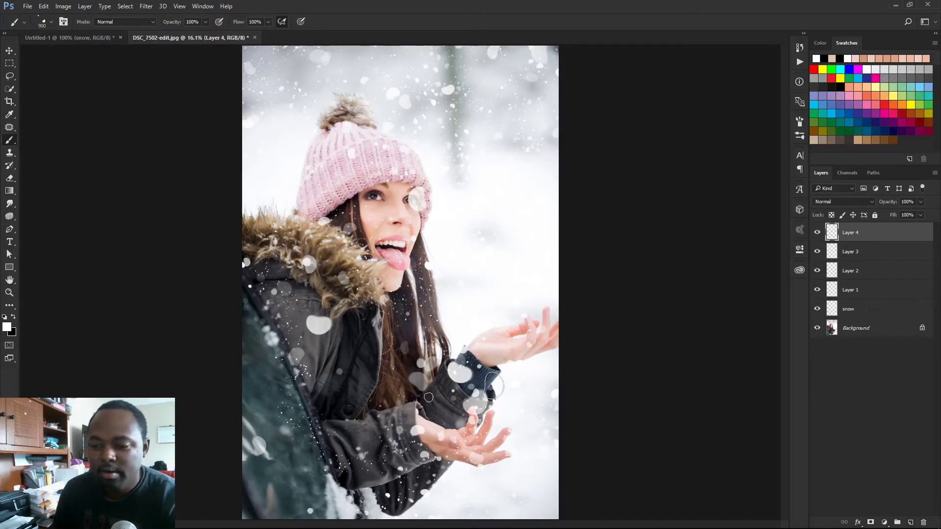
key("bracketright")
key("bracketright")
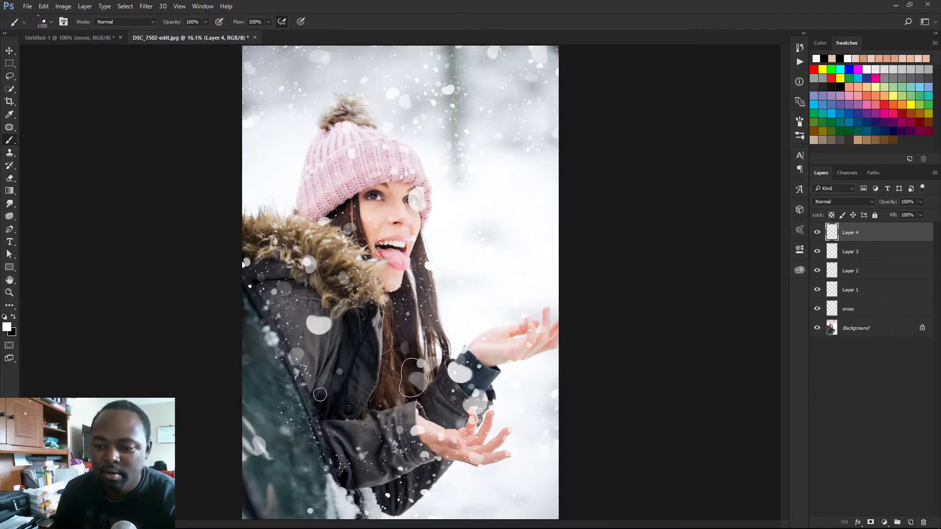
key("bracketright")
key("bracketright")
left_click(319, 393)
left_click(287, 353)
key("ctrl+minus")
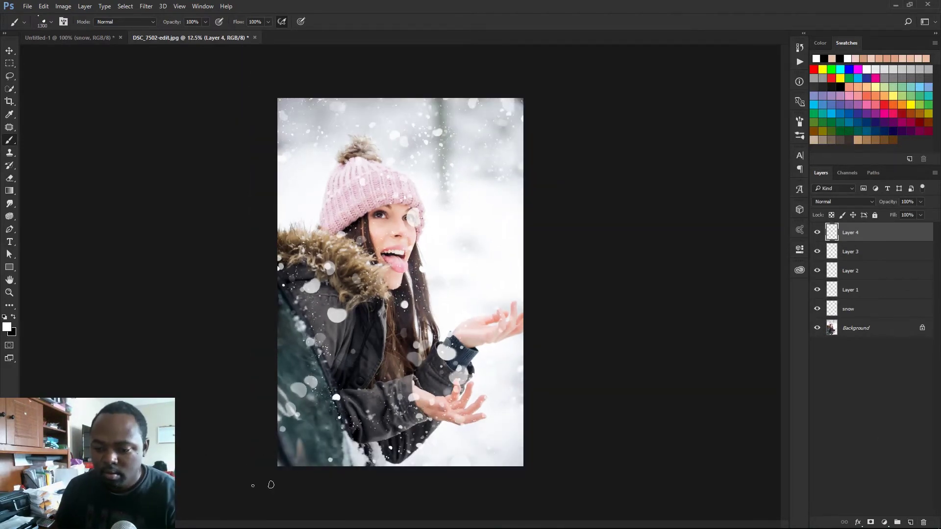
left_click(314, 490)
left_click(324, 495)
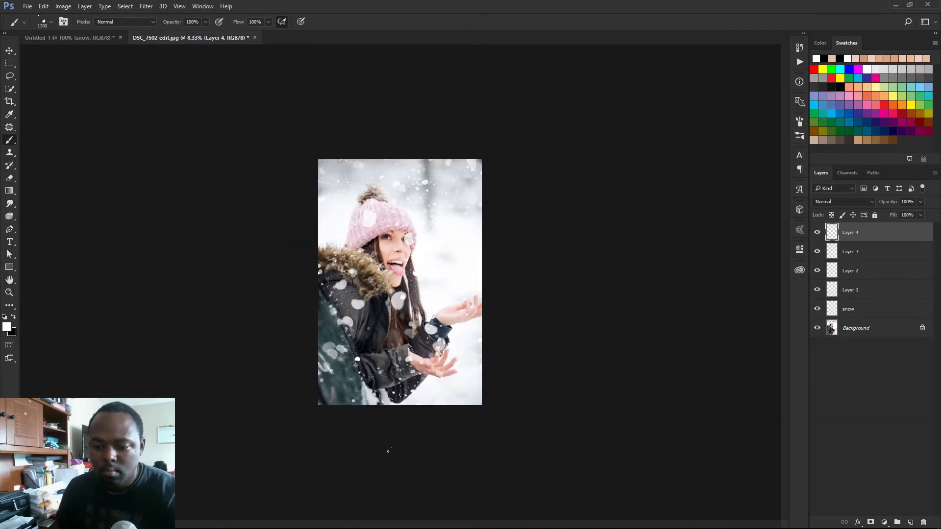
key("ctrl+minus")
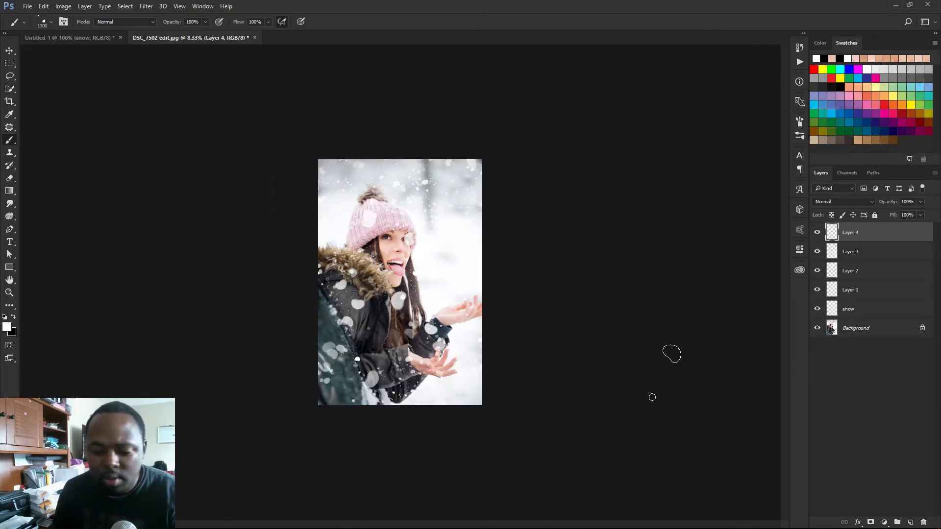
Switch to the Eraser and fit the whole image in the window
key("e")
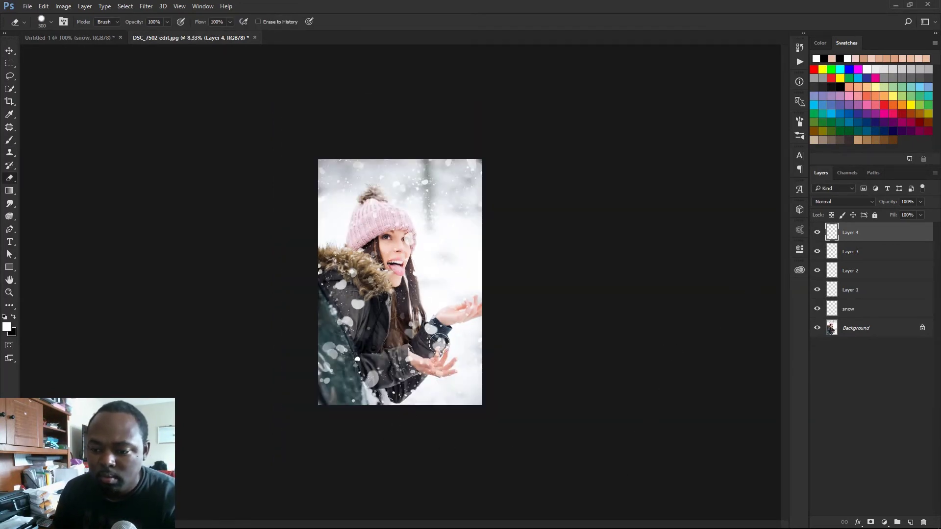
key("ctrl+plus")
key("ctrl+0")
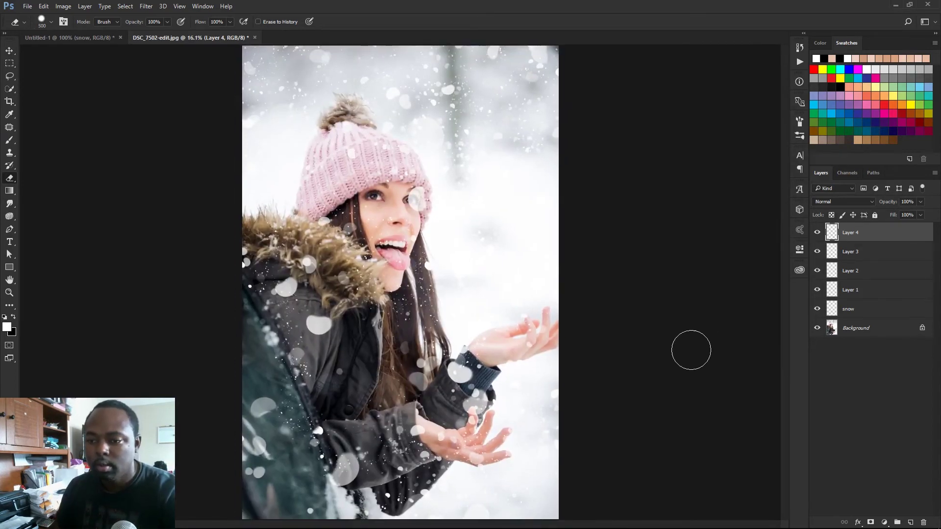
Hide Layers 1–4 and select the snow layer, zoomed in on the woman's head
left_click(817, 232)
left_click(817, 252)
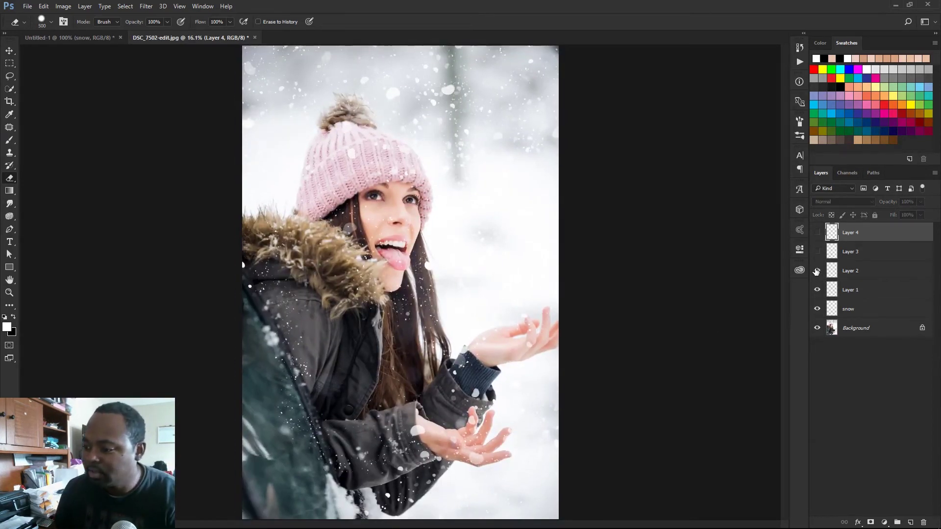
left_click(817, 271)
left_click(817, 289)
left_click(843, 308)
key("ctrl+plus")
key("ctrl+plus")
key("ctrl+plus")
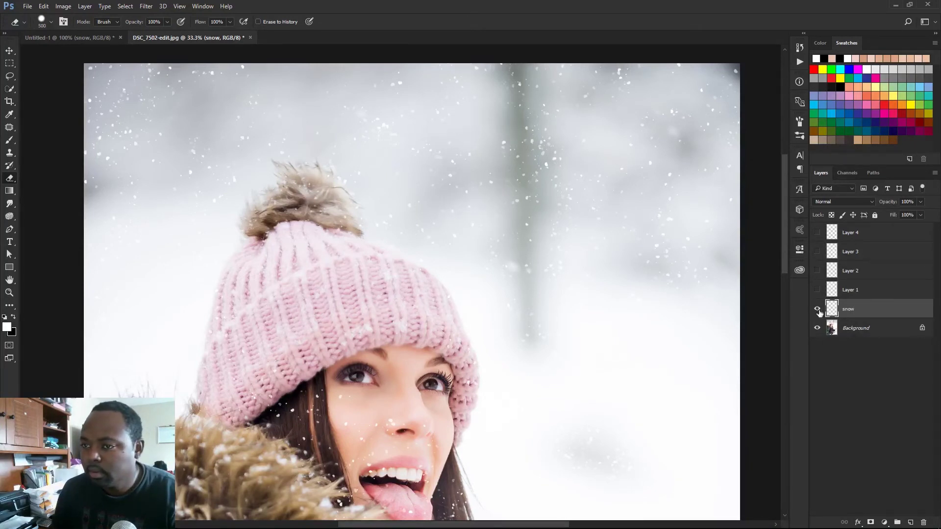
left_click_drag(607, 275, 611, 266)
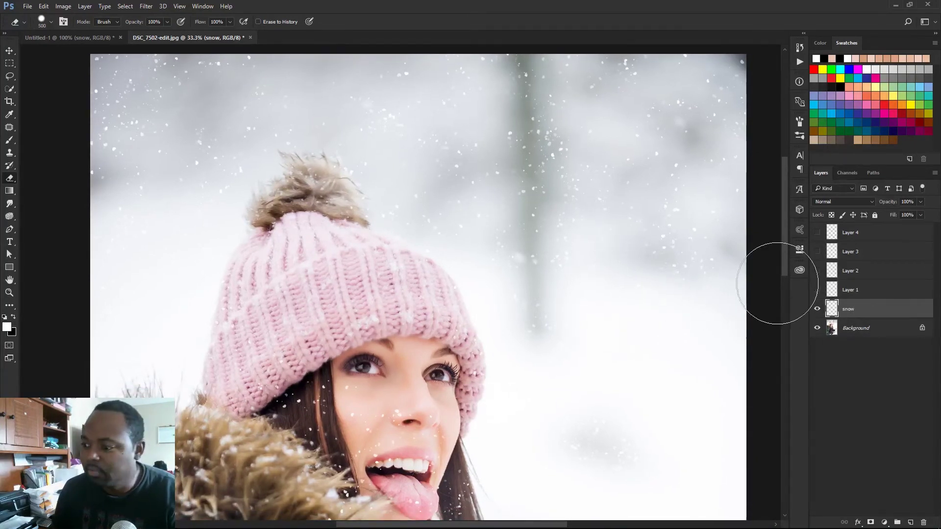
Open Gaussian Blur for the snow layer and set the radius to about 2.5 pixels
left_click(147, 6)
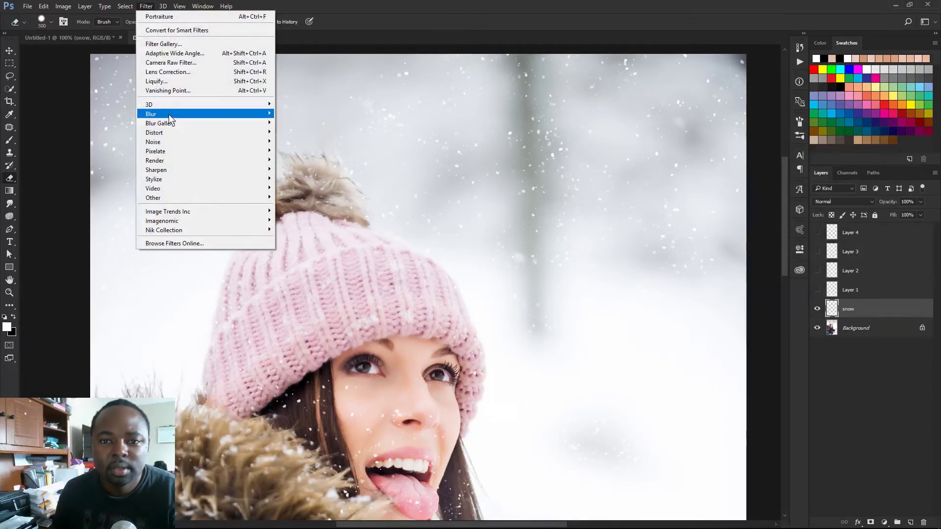
mouse_move(170, 118)
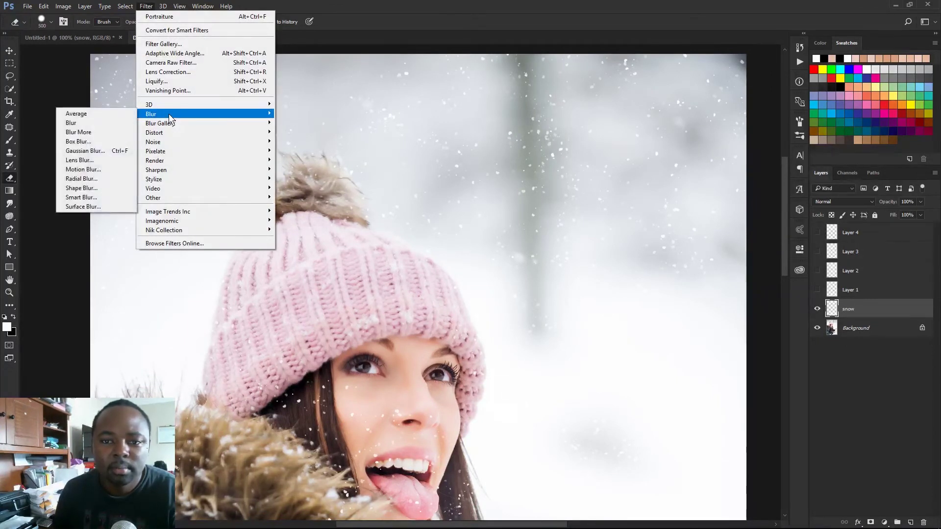
left_click(85, 151)
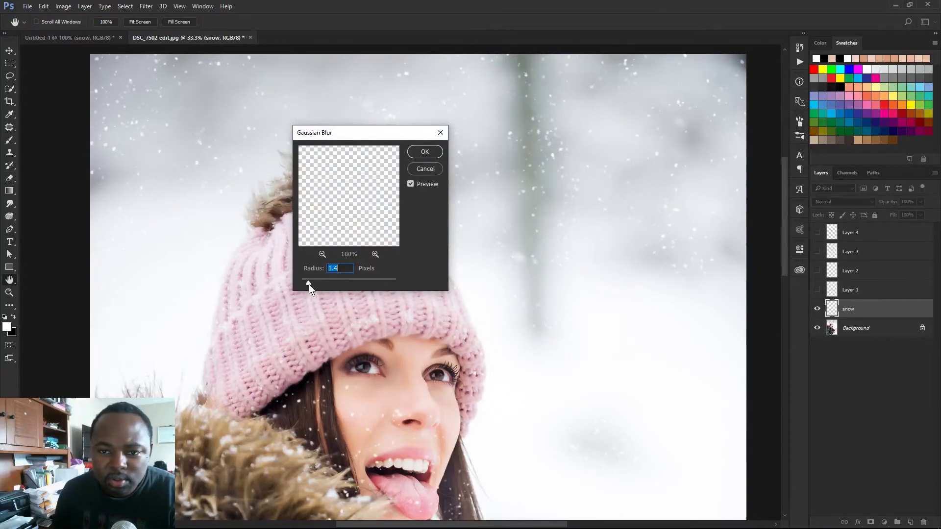
left_click_drag(310, 283, 356, 282)
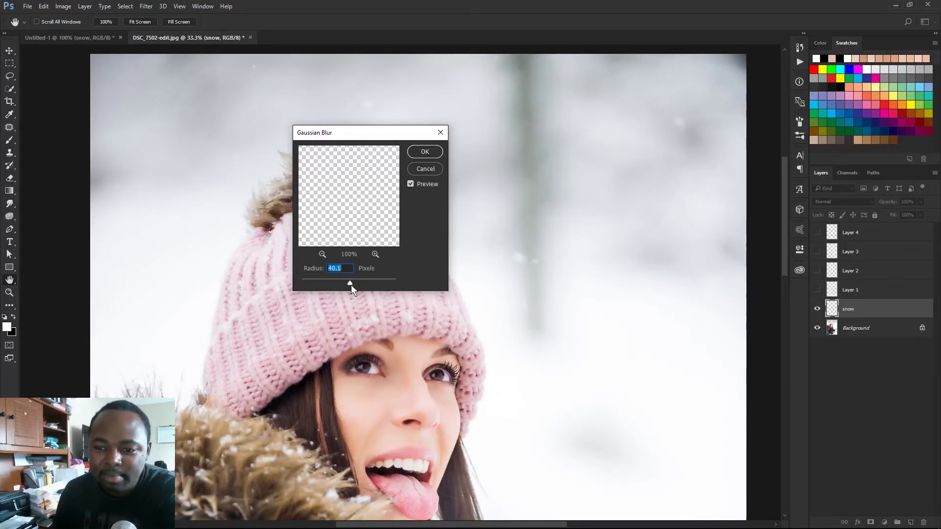
left_click_drag(340, 283, 339, 283)
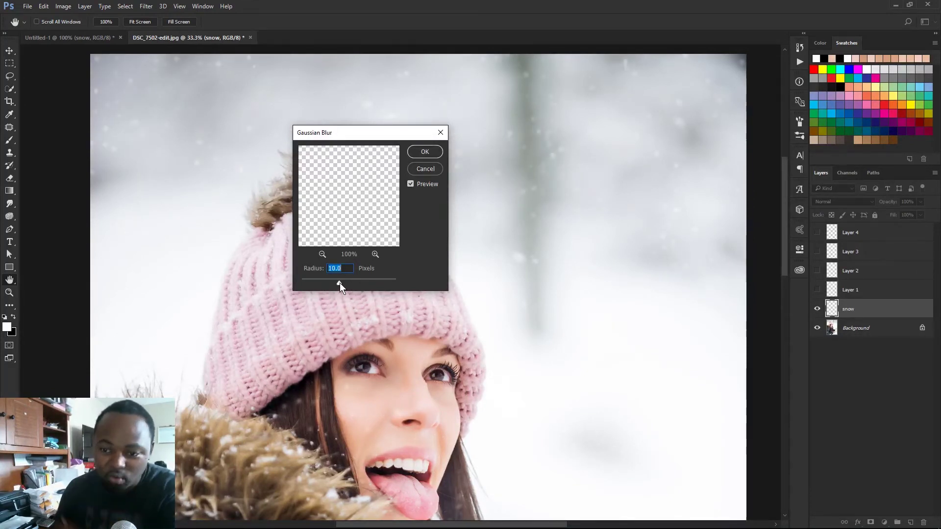
left_click_drag(325, 284, 314, 283)
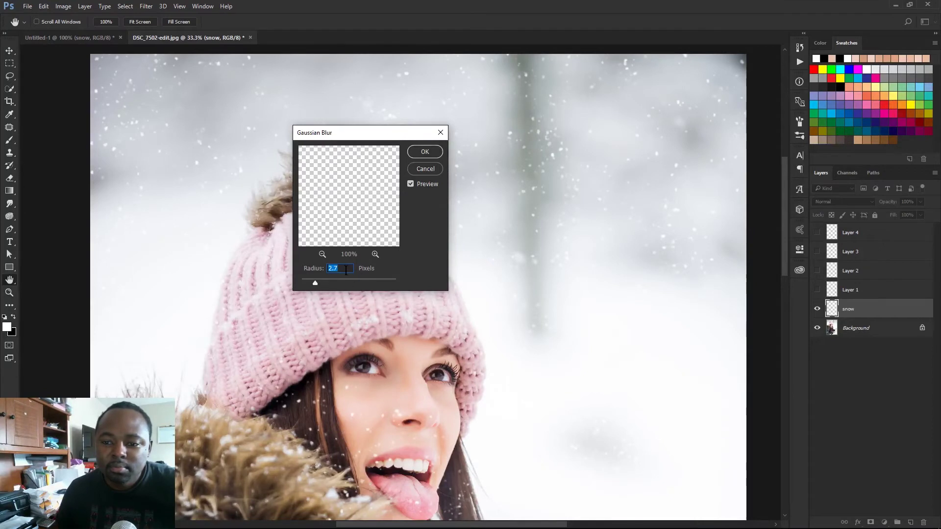
Apply the 2.5-pixel Gaussian Blur to the snow layer and switch back to the Eraser
type("2.")
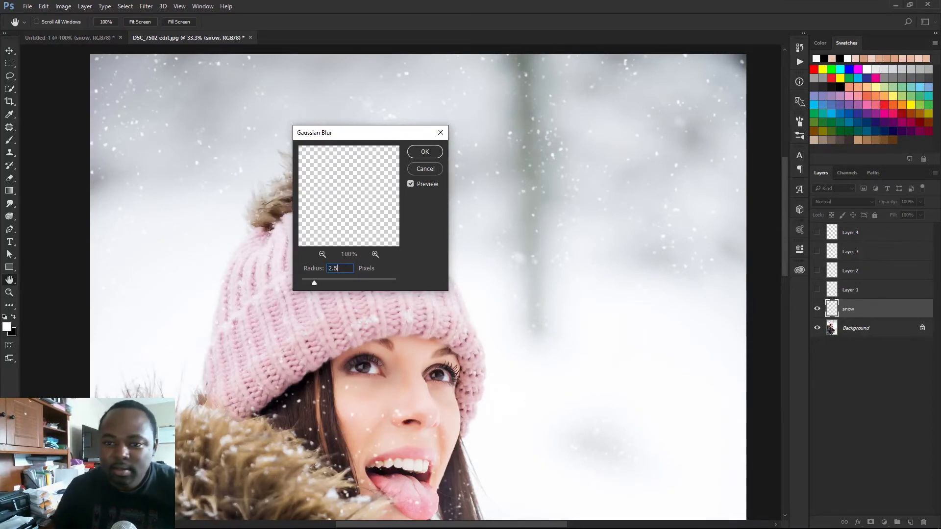
left_click(428, 151)
key("e")
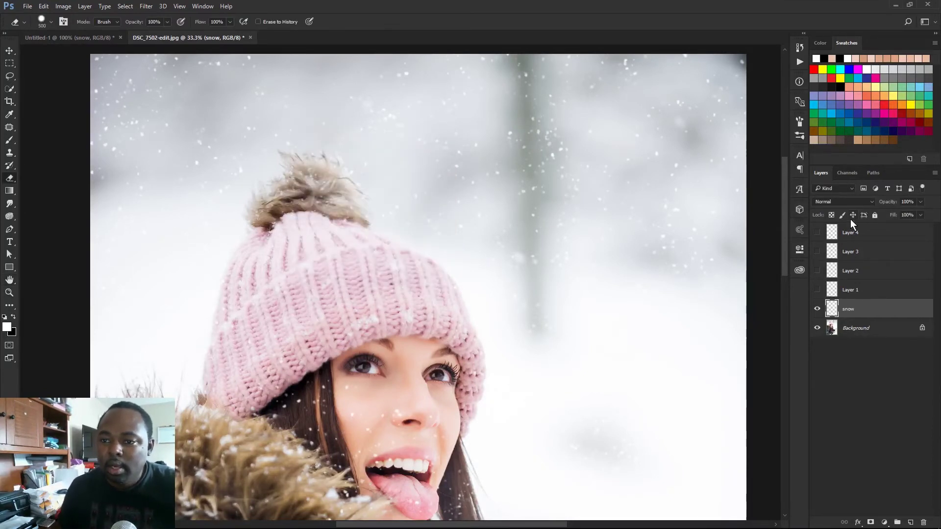
Show and select Layer 1, then apply a 4.5-pixel Gaussian Blur to it
left_click(851, 290)
left_click_drag(640, 314, 614, 312)
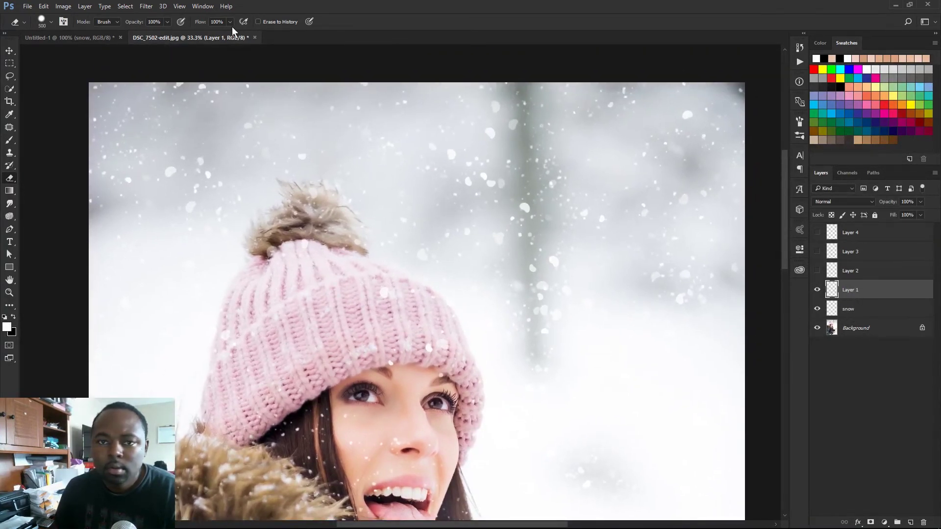
left_click(147, 7)
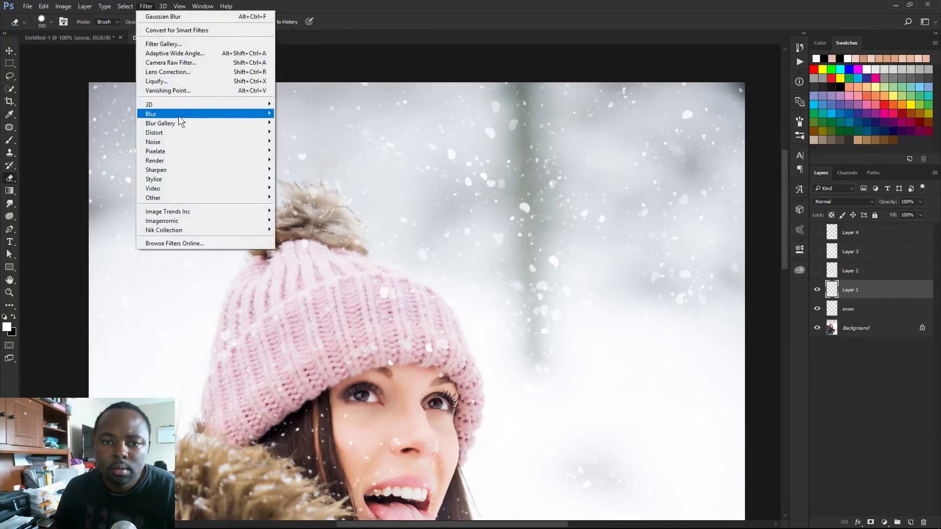
mouse_move(161, 114)
left_click(97, 152)
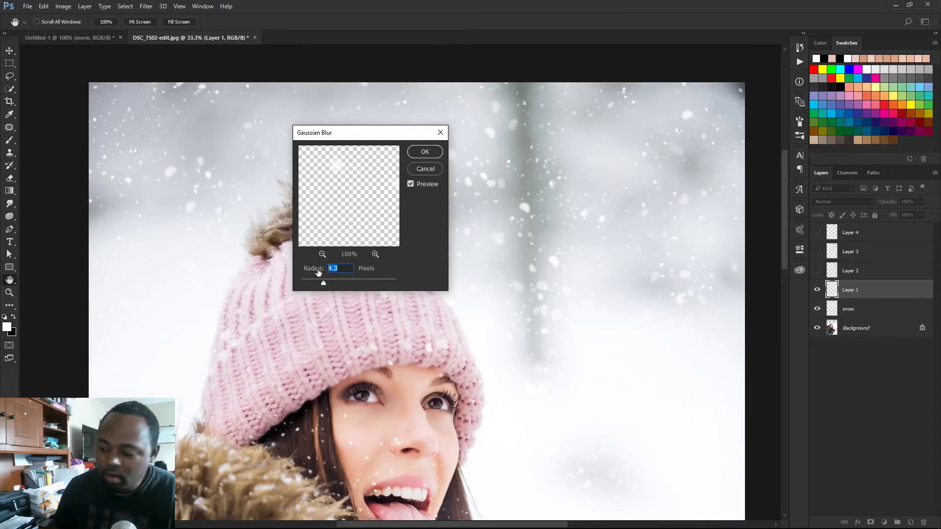
type("4")
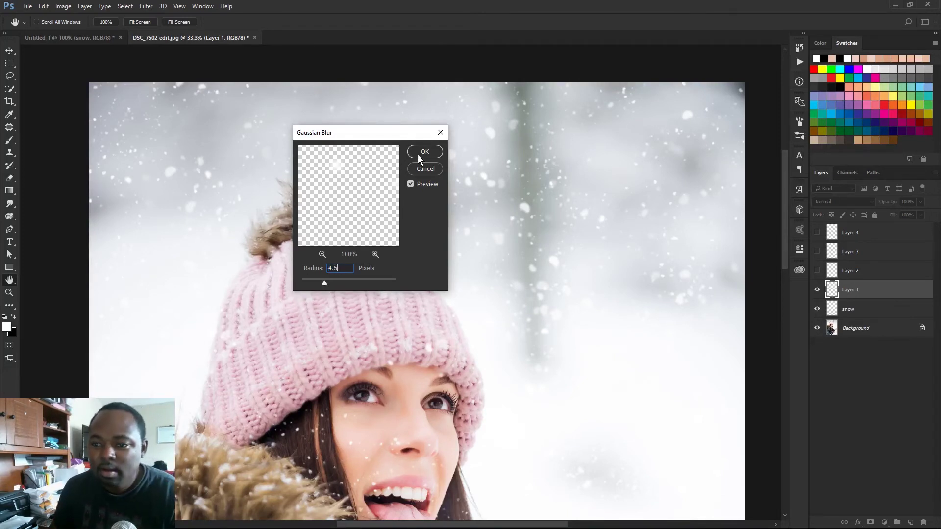
left_click(419, 152)
key("e")
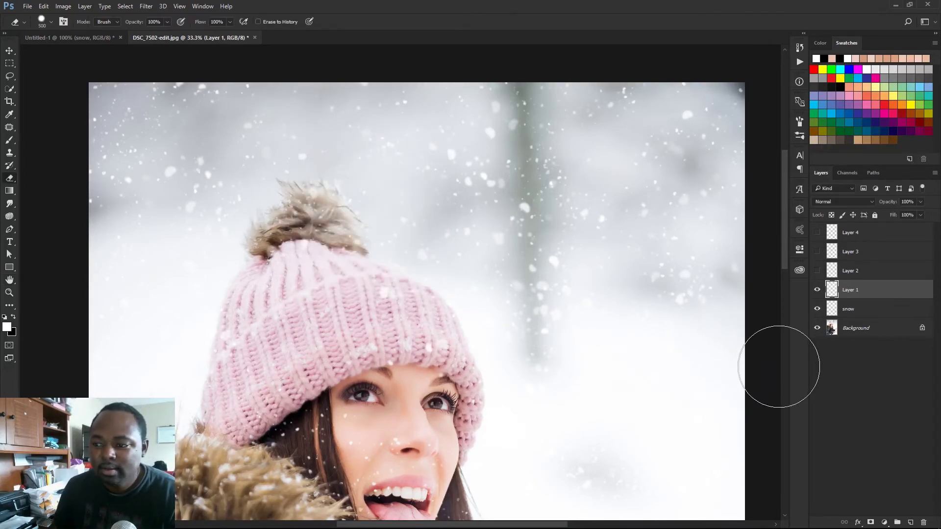
Show and select Layer 2, shrink the eraser to 175, and erase a flake on the pink hat
left_click(817, 271)
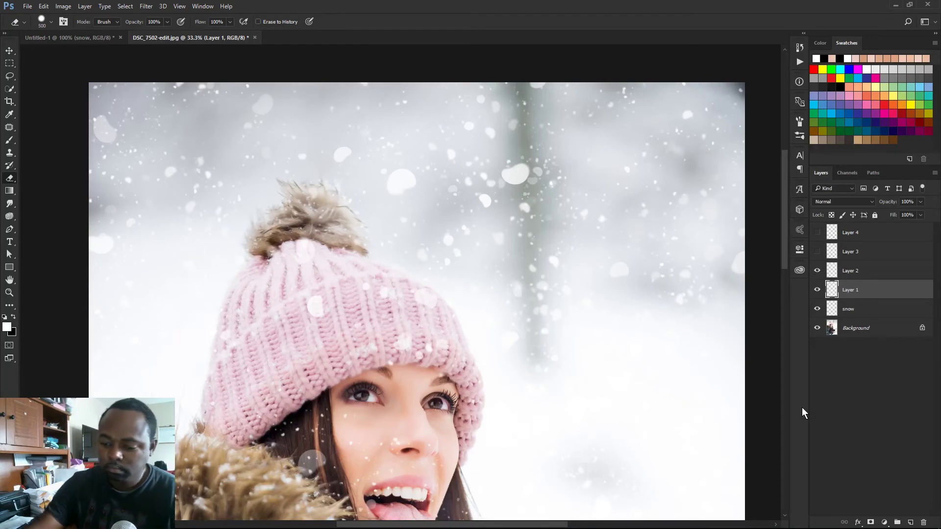
key("ctrl+minus")
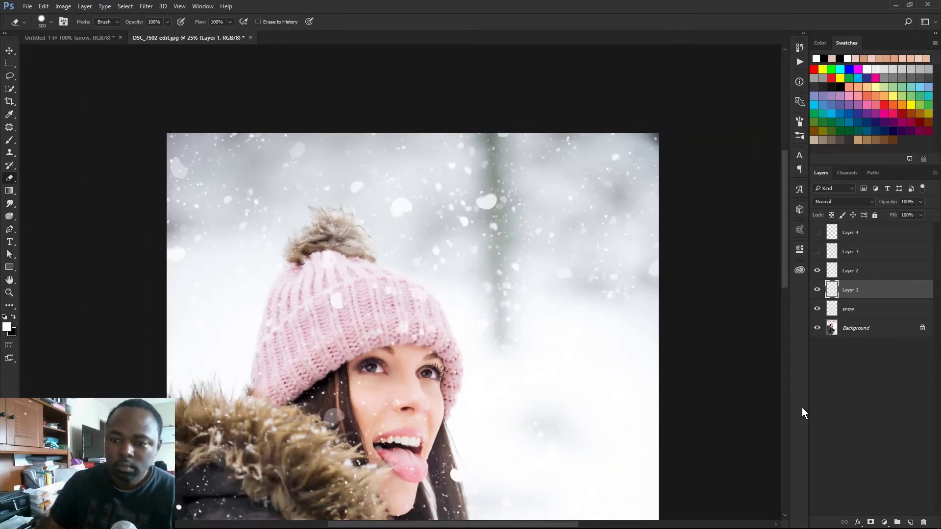
left_click(832, 275)
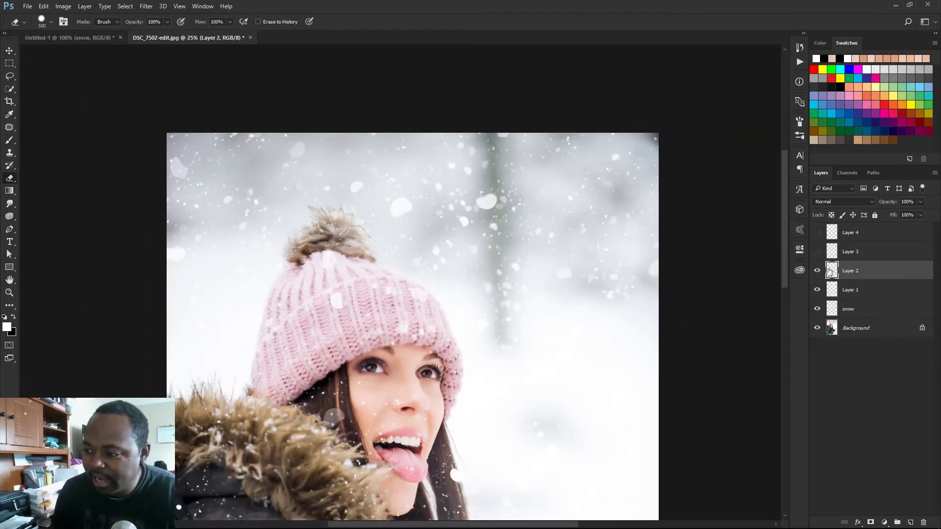
key("bracketleft")
key("bracketleft")
key("bracketleft")
key("bracketleft")
key("bracketleft")
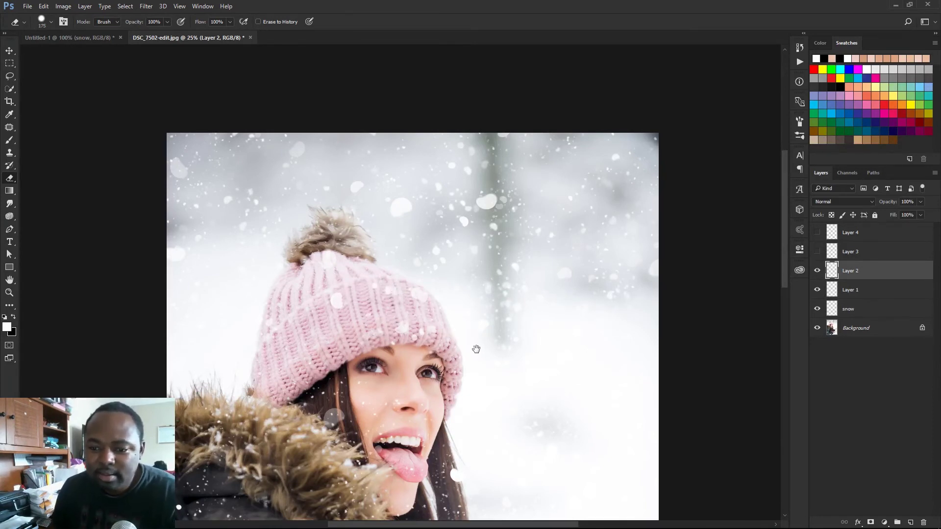
scroll(527, 301, "down", 3)
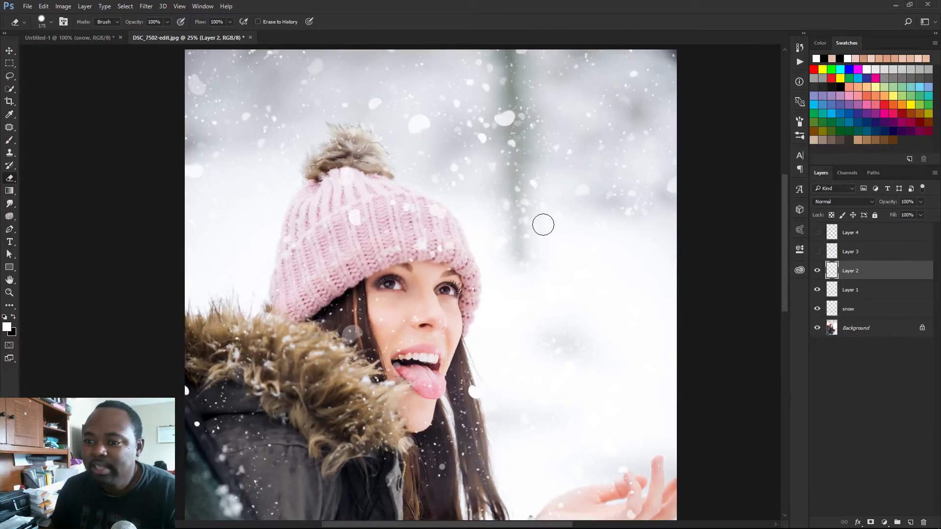
left_click(352, 219)
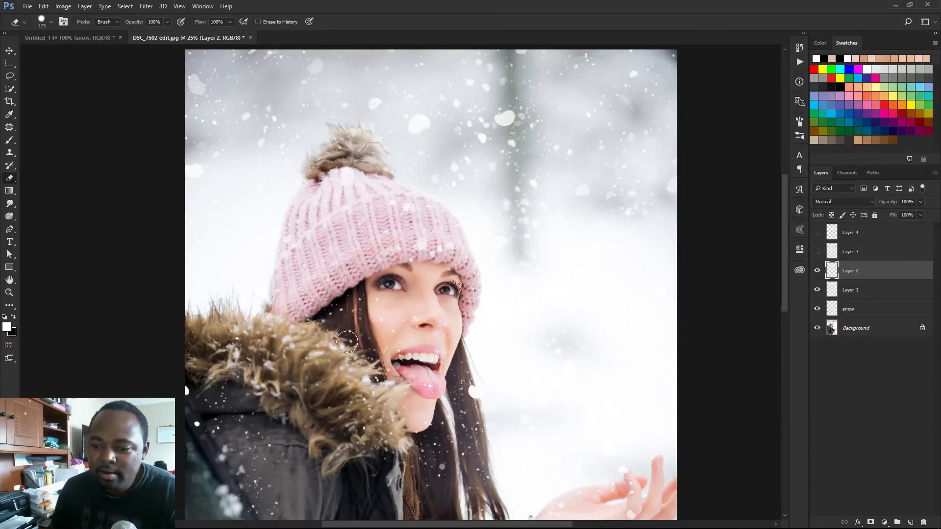
Pan down to the hands, enlarge the eraser to 300, and reselect Layer 2
left_click(838, 313)
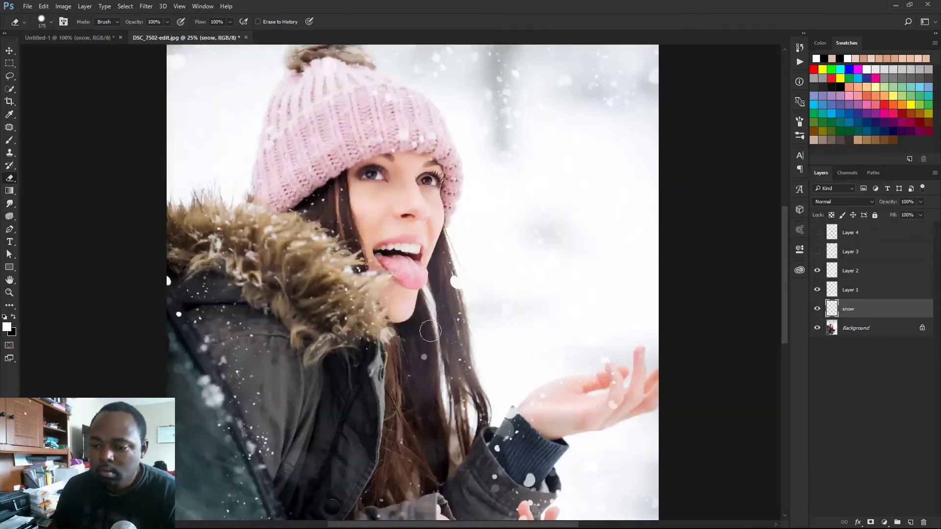
left_click_drag(443, 431, 426, 321)
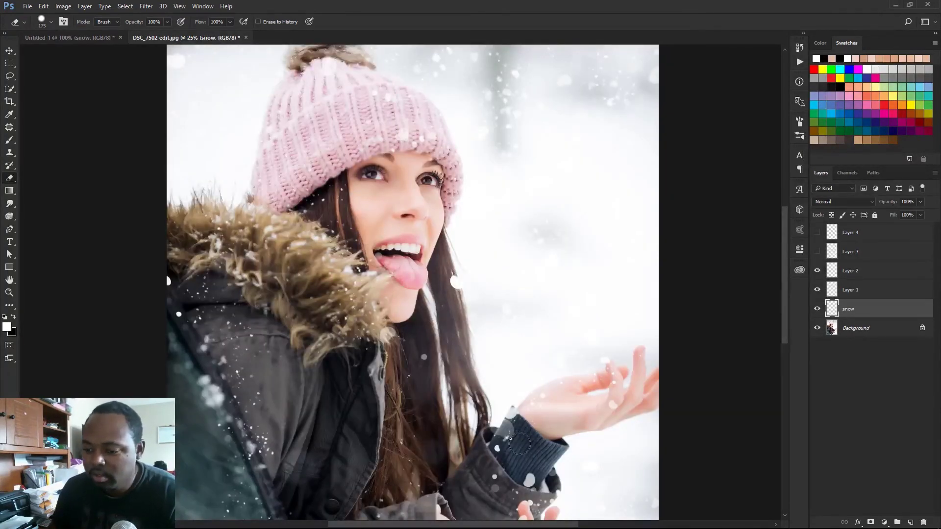
left_click_drag(369, 413, 374, 279)
key("bracketright")
key("bracketright")
key("bracketright")
left_click_drag(401, 351, 439, 199)
scroll(534, 301, "up", 8)
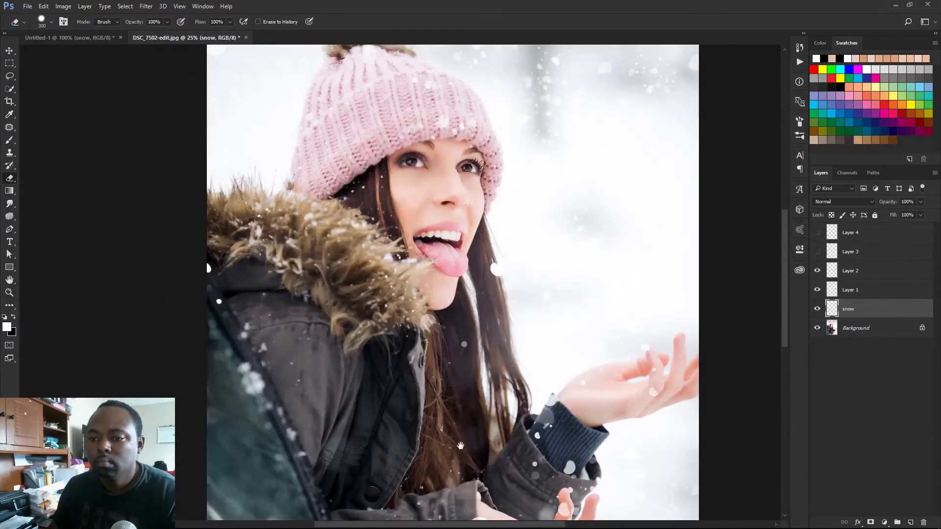
left_click(858, 271)
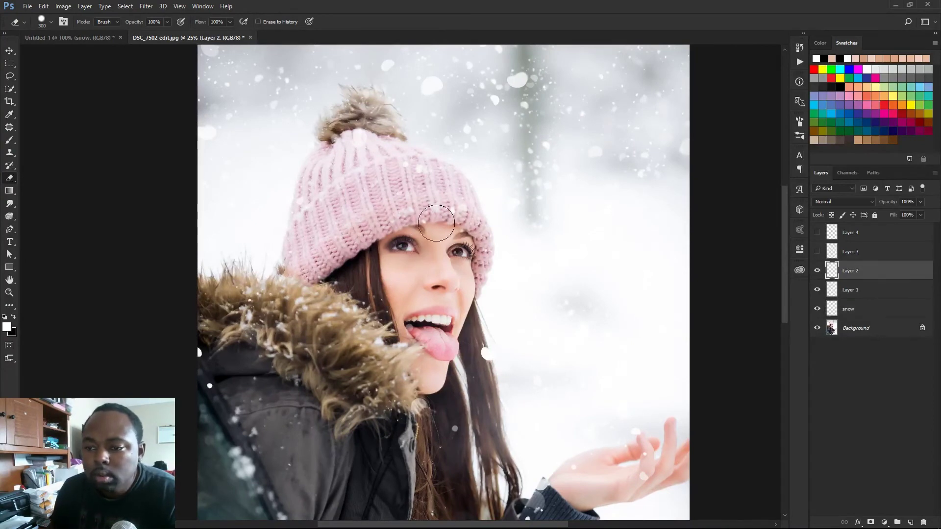
scroll(481, 248, "down", 1)
scroll(488, 290, "down", 2)
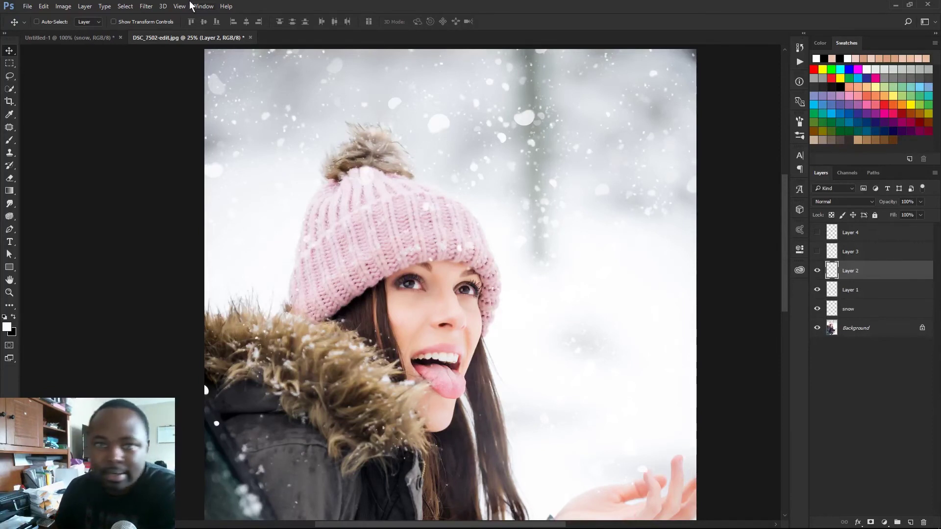
Open Motion Blur, cancel it, and zoom in on the top of the hat
left_click(146, 7)
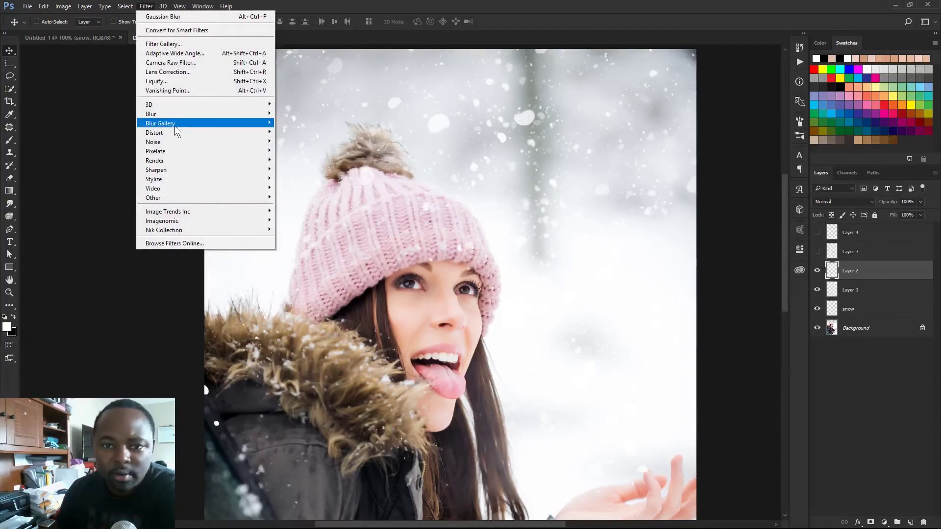
mouse_move(171, 116)
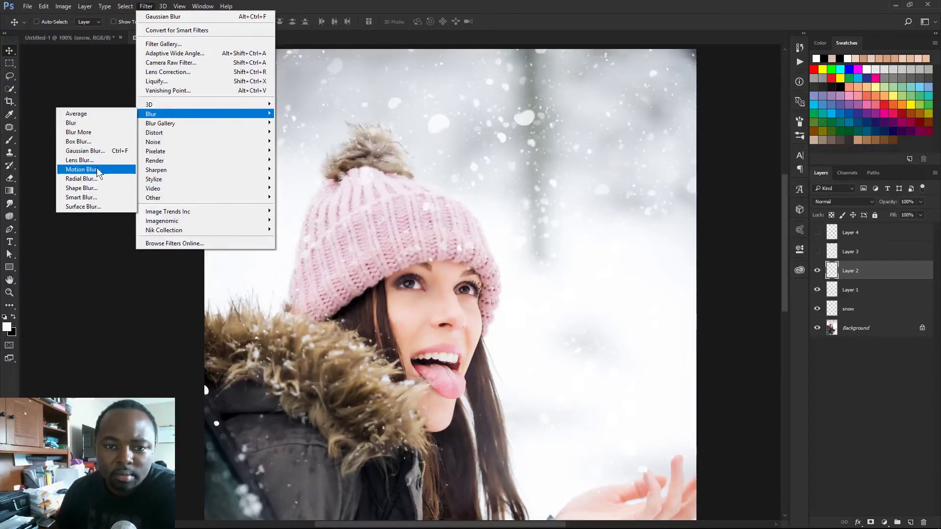
left_click(83, 169)
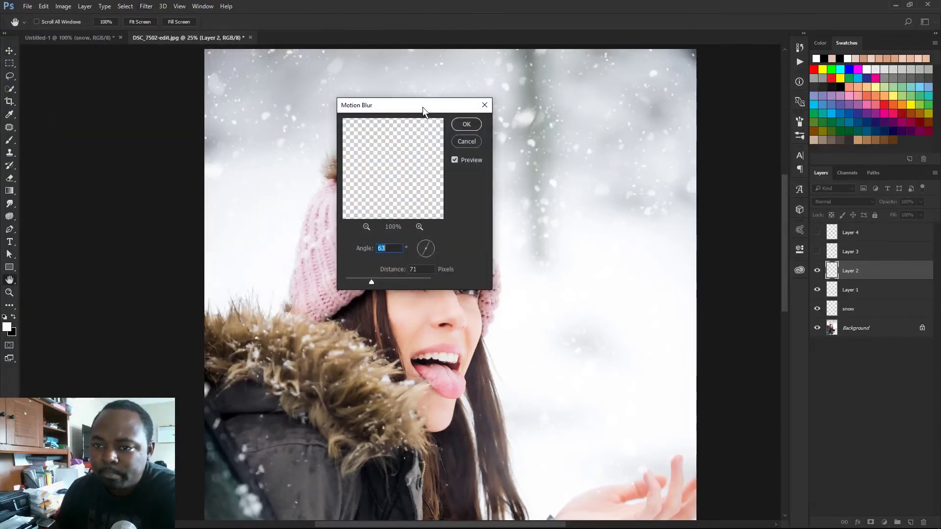
left_click(463, 142)
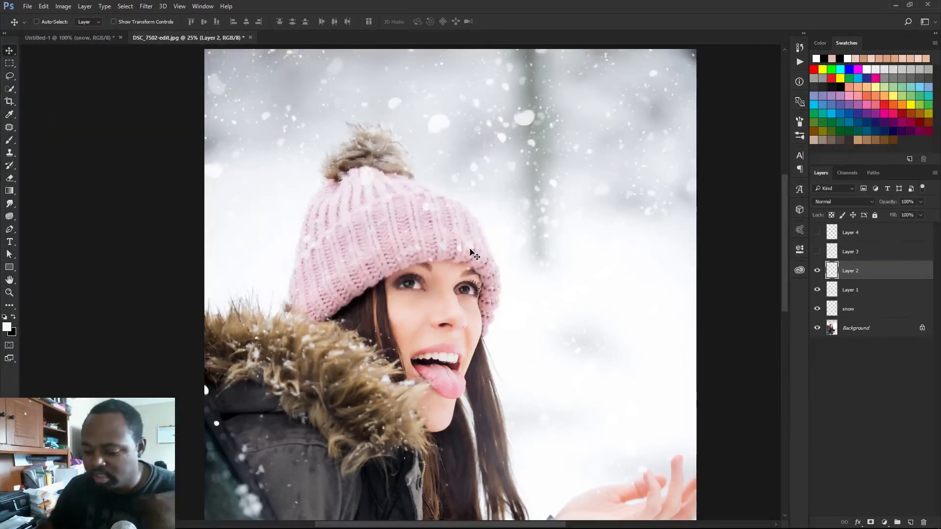
key("ctrl+plus")
key("ctrl+plus")
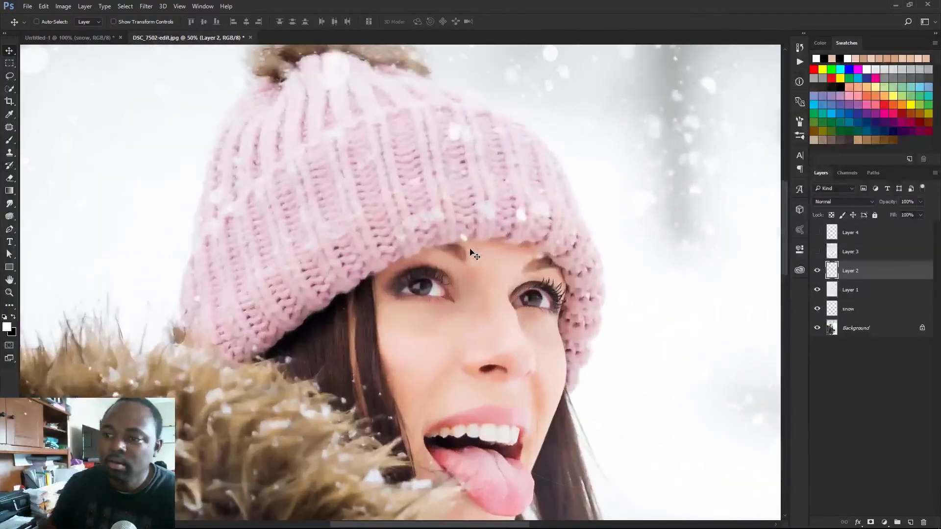
scroll(487, 231, "up", 5)
mouse_move(486, 232)
left_mouse_down()
mouse_move(494, 336)
mouse_move(489, 225)
mouse_move(493, 231)
left_mouse_up()
Apply a Motion Blur to Layer 2 with a 65° angle and 40-pixel distance
left_click(146, 6)
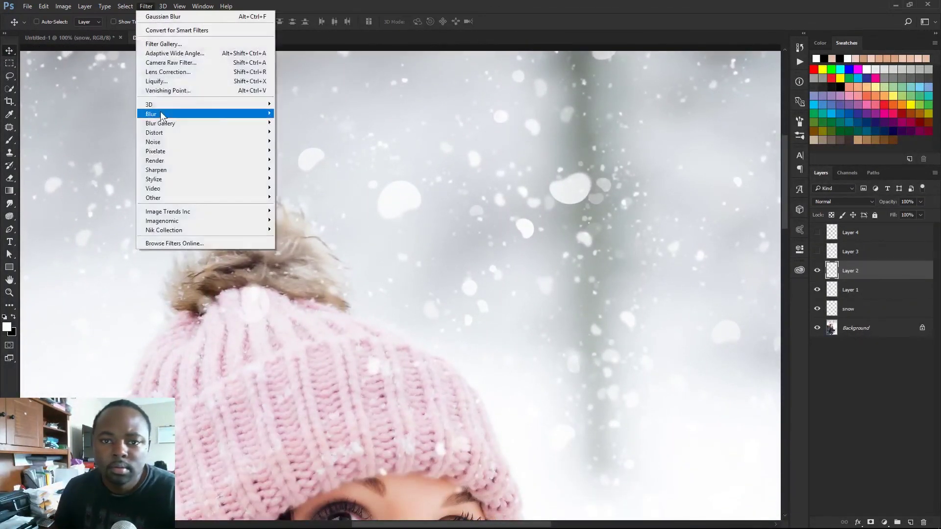
mouse_move(160, 113)
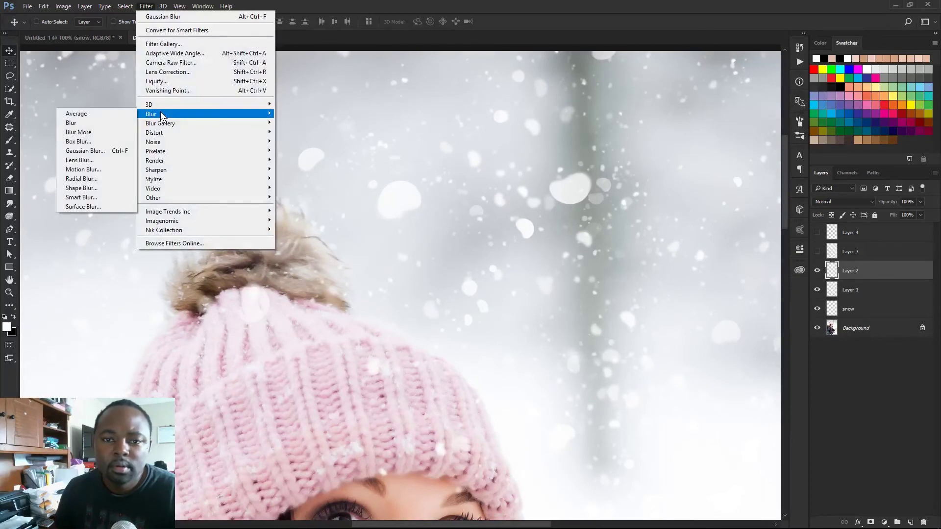
left_click(89, 169)
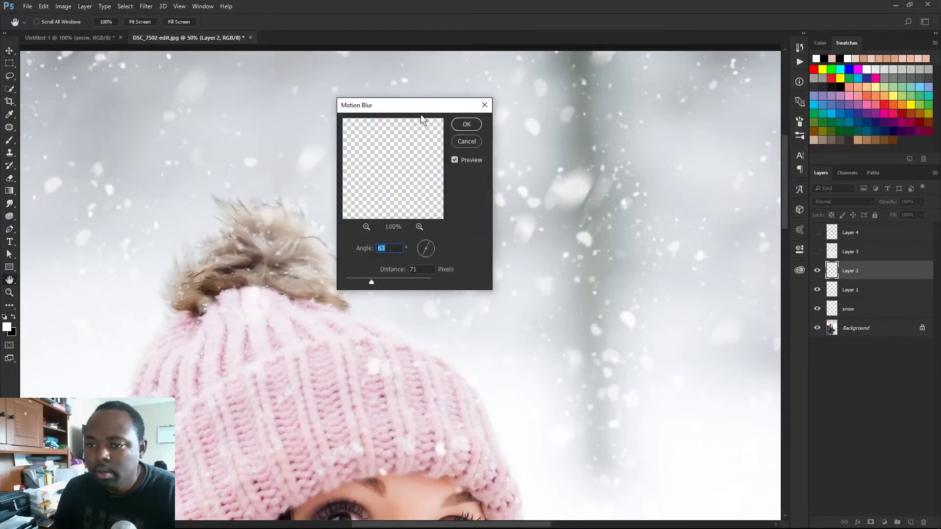
left_click_drag(420, 113, 362, 122)
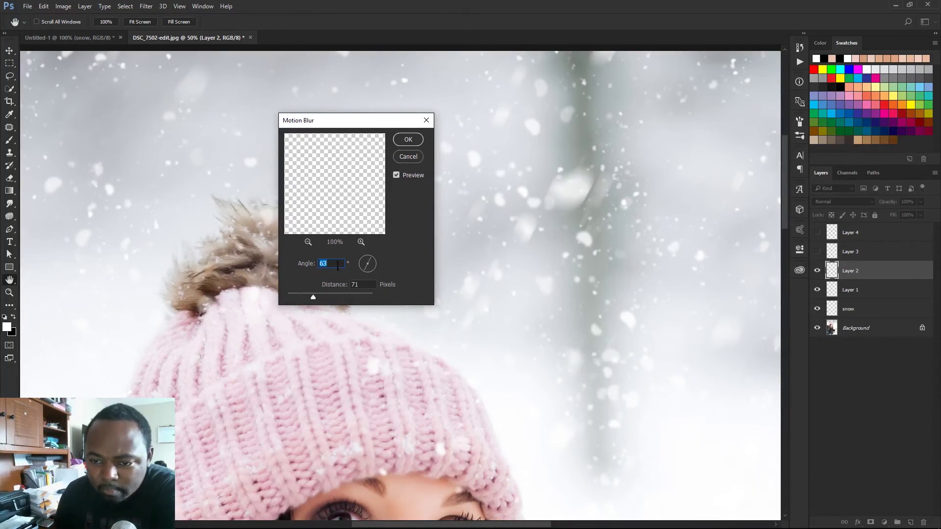
type("65")
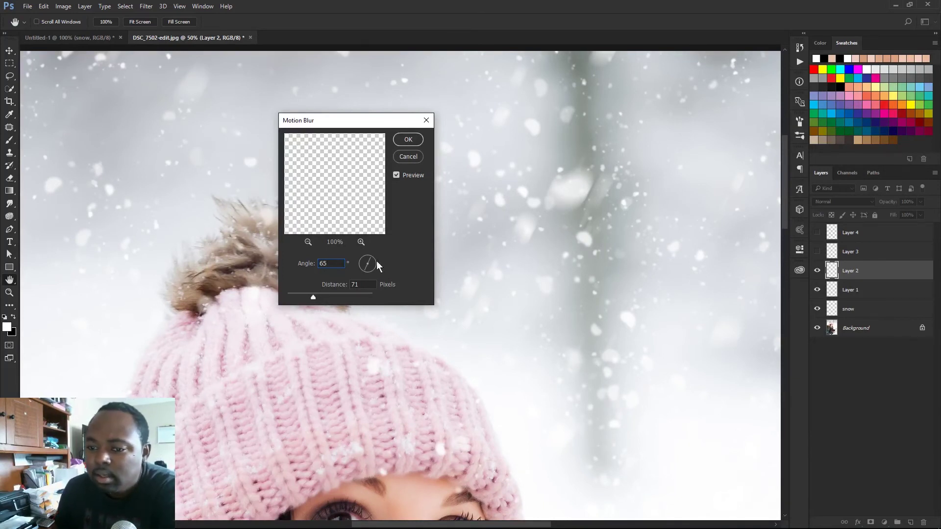
mouse_move(314, 296)
left_mouse_down()
mouse_move(288, 297)
mouse_move(304, 297)
left_mouse_up()
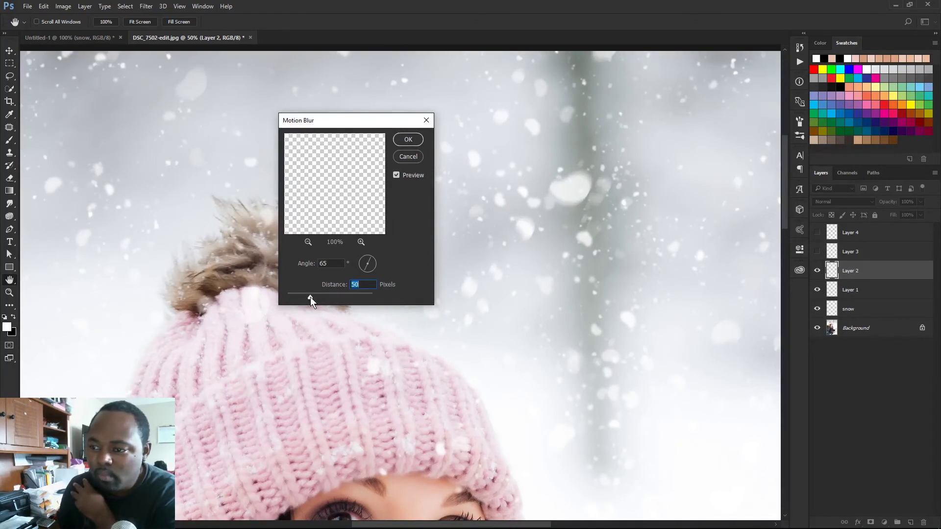
left_click_drag(310, 297, 306, 295)
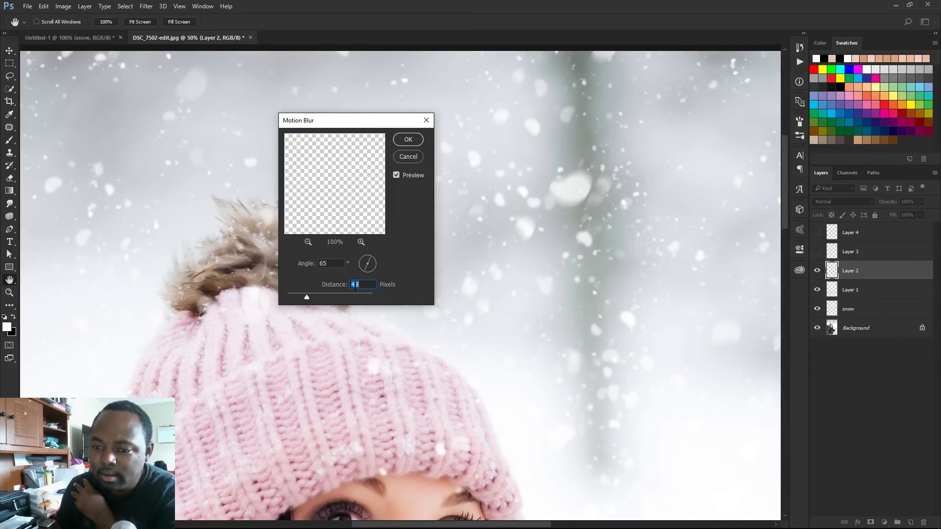
type("4")
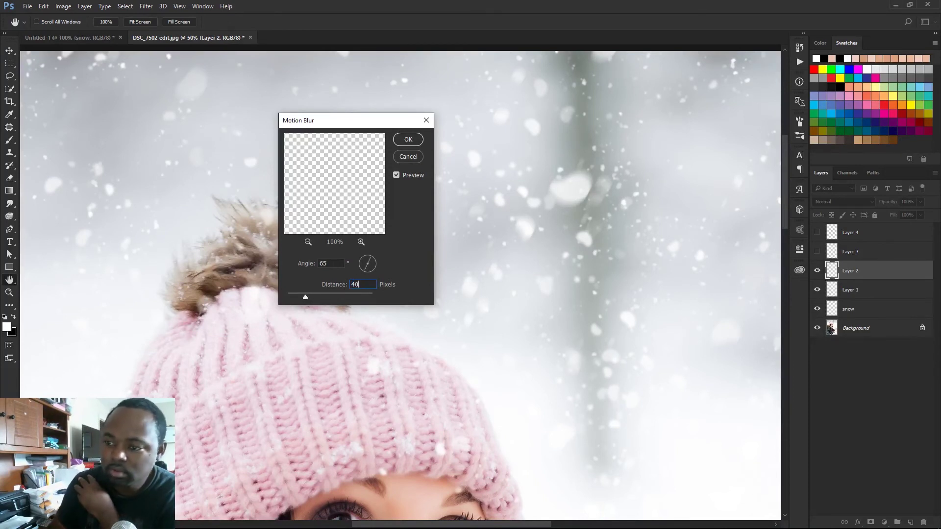
key("Return")
key("ctrl+minus")
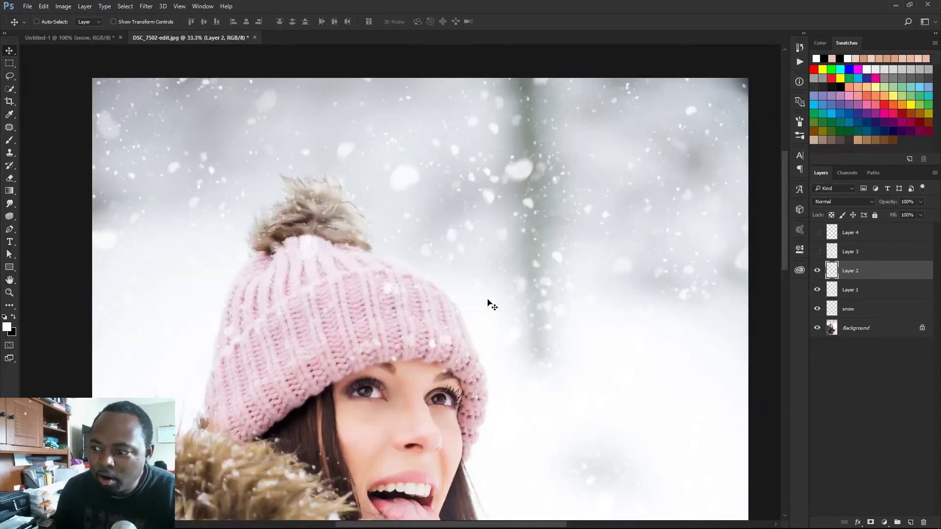
Add a 3.5-pixel Gaussian Blur to Layer 2 and make Layer 3 visible
left_click(149, 10)
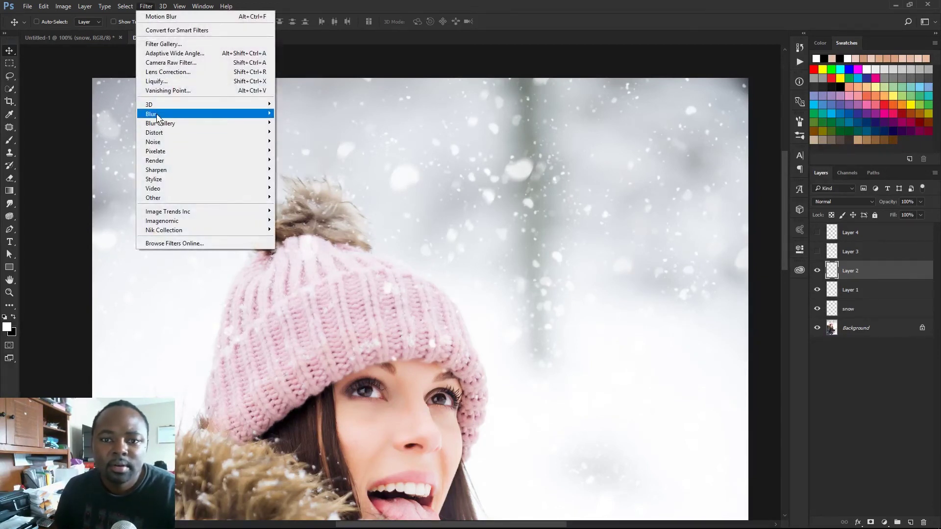
mouse_move(156, 118)
left_click(87, 151)
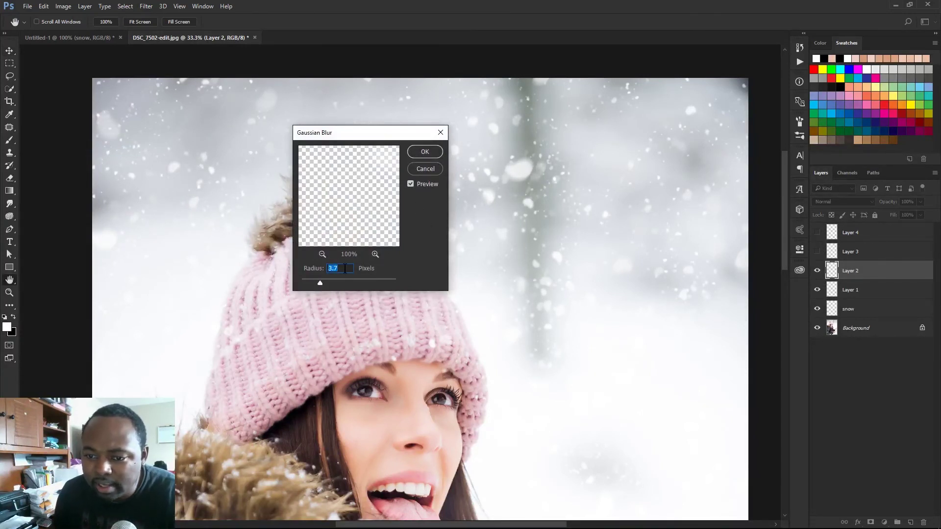
type("3.5")
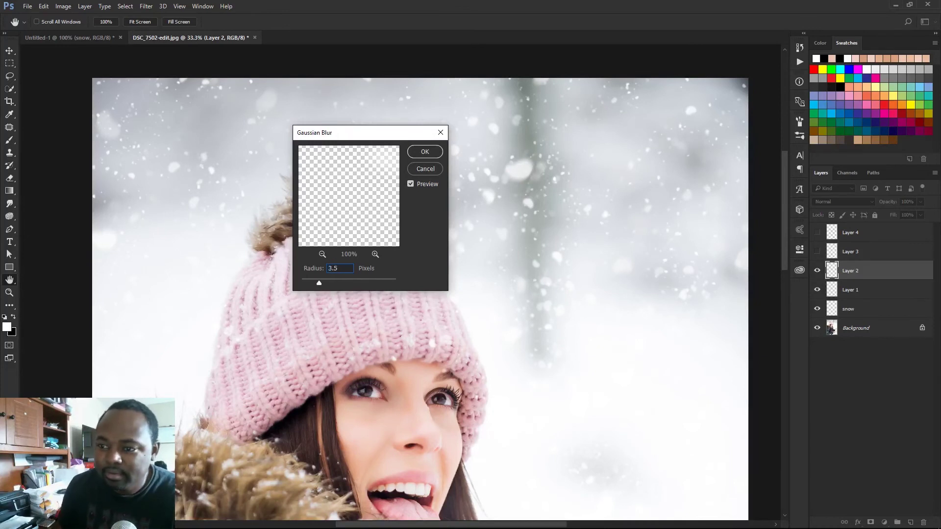
left_click(418, 151)
key("ctrl+minus")
key("ctrl+minus")
key("ctrl+minus")
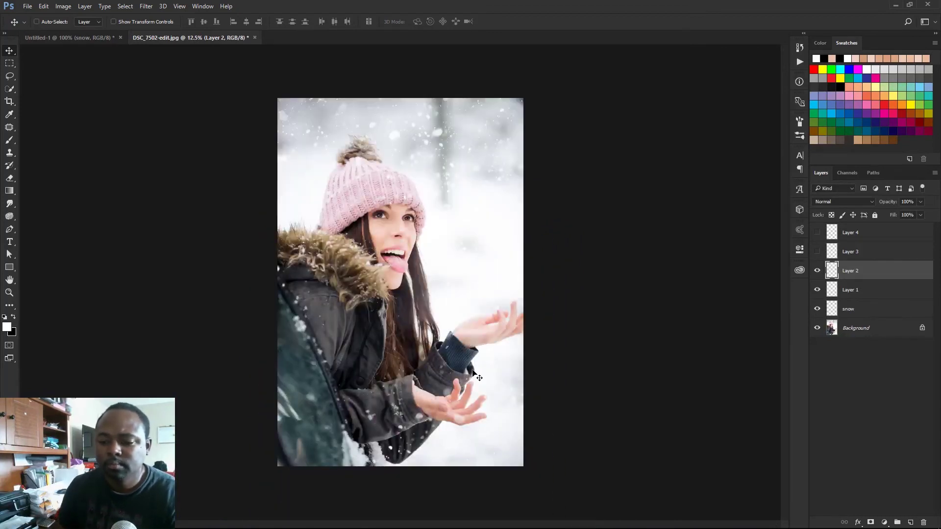
left_click(817, 252)
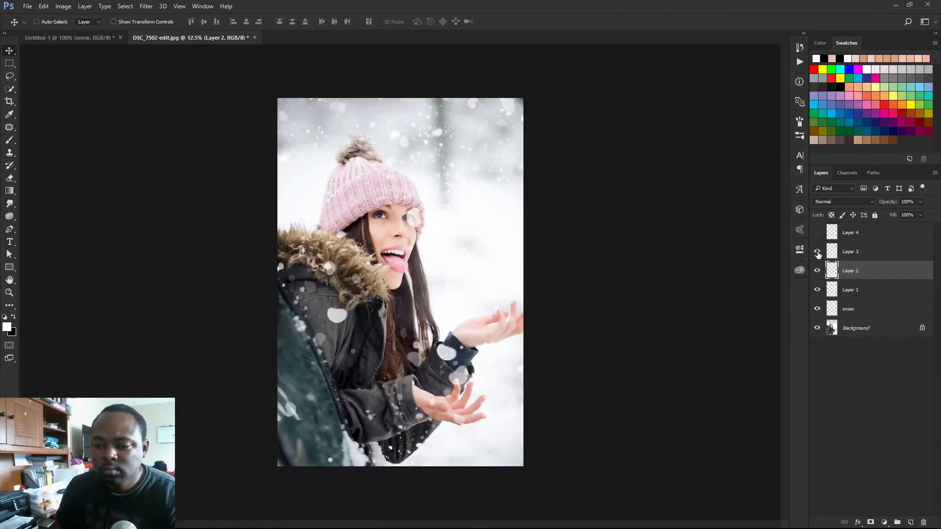
Select Layer 3 and erase the snow blob on the sleeve
left_click(849, 253)
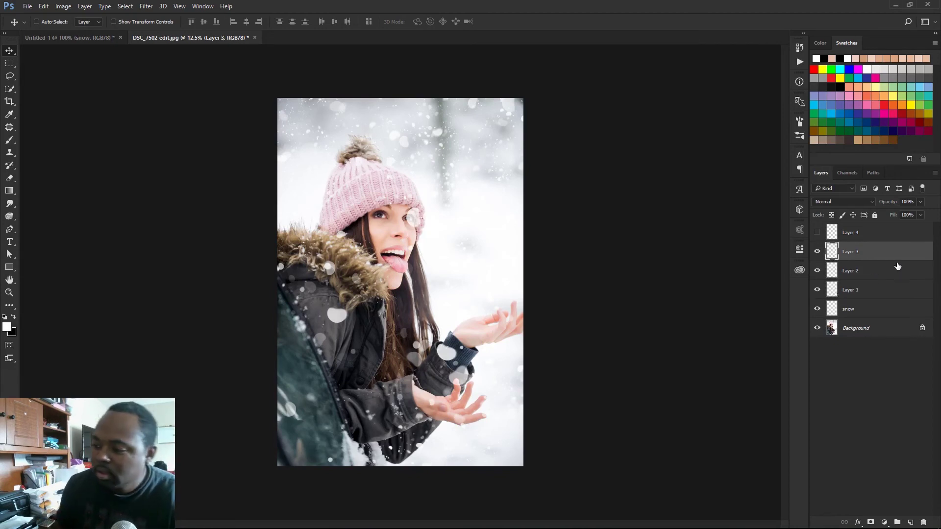
key("ctrl+plus")
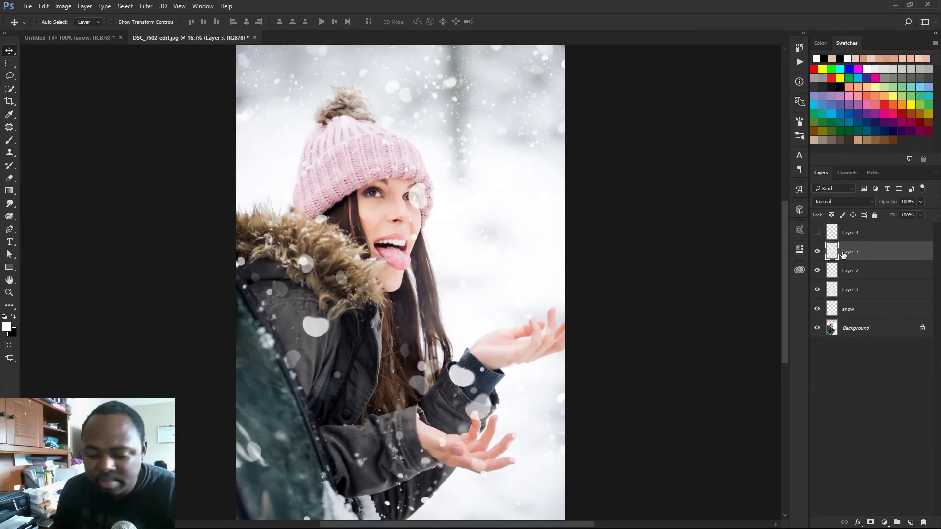
key("e")
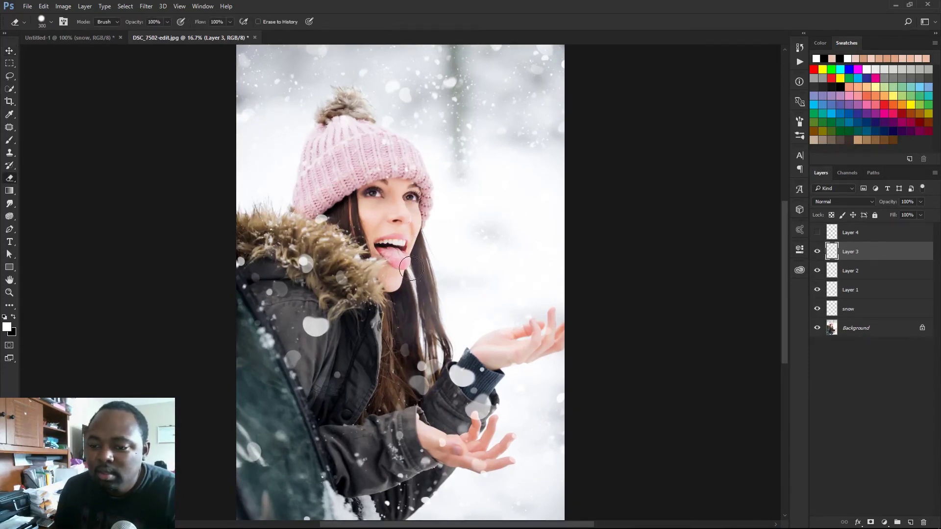
key("alt+bracketleft")
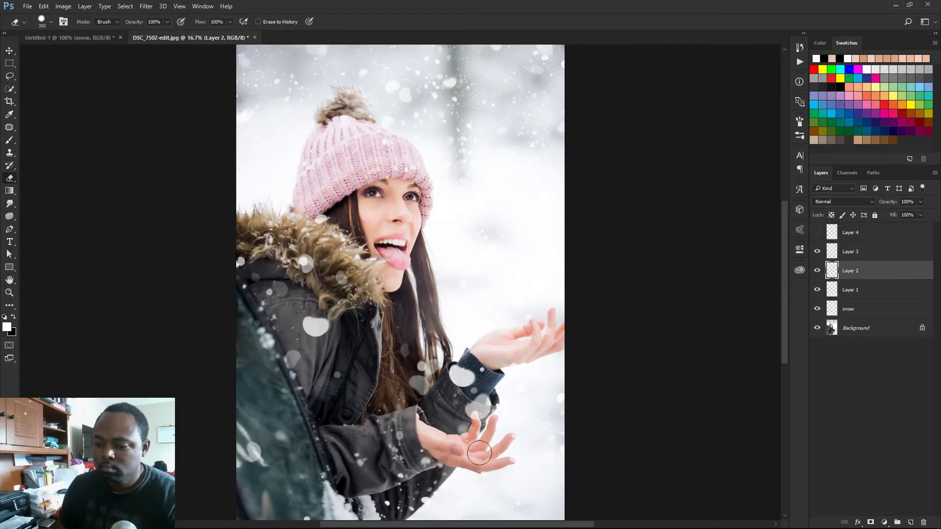
key("alt+bracketleft")
key("alt+bracketleft")
key("alt+bracketright")
key("alt+bracketright")
key("alt+bracketright")
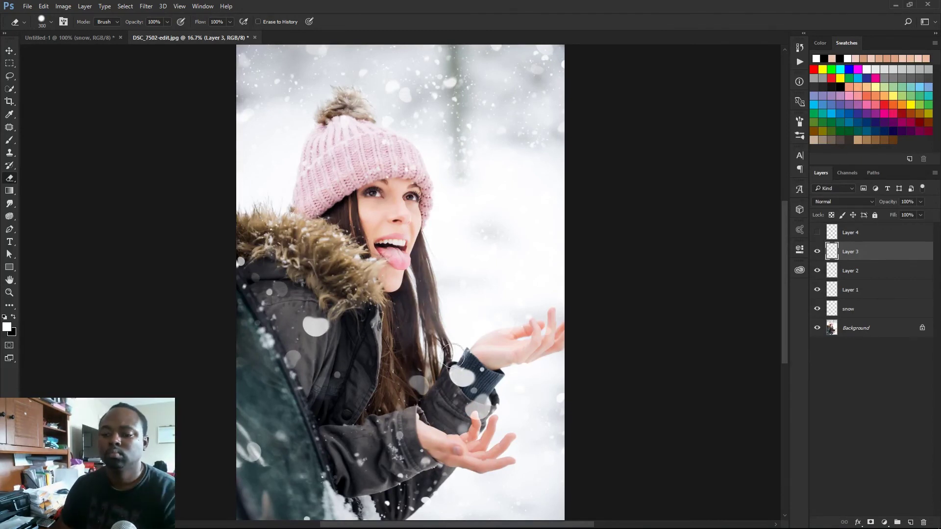
left_click(459, 375)
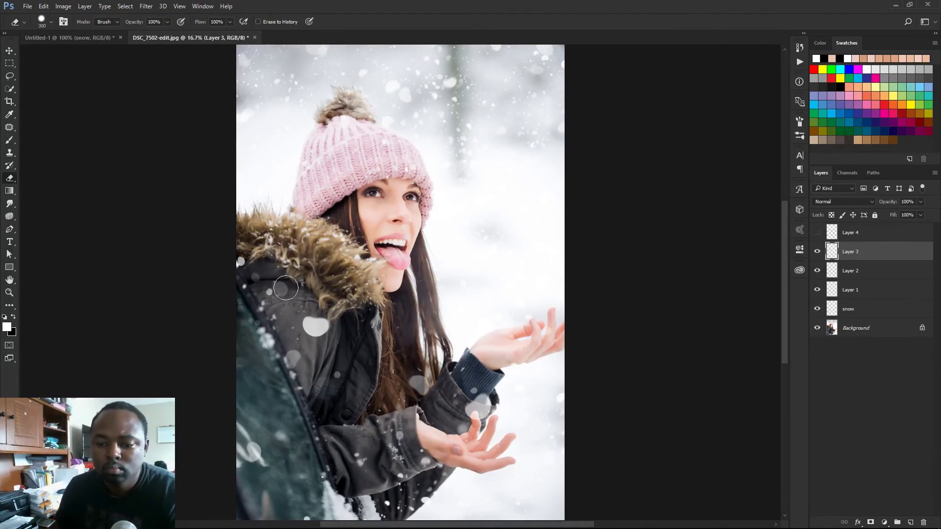
left_click_drag(592, 216, 623, 268)
Give Layer 3 the 65°/40 px Motion Blur and 3.5 px Gaussian Blur, then show and select Layer 4
left_click(146, 6)
mouse_move(196, 113)
left_click(88, 169)
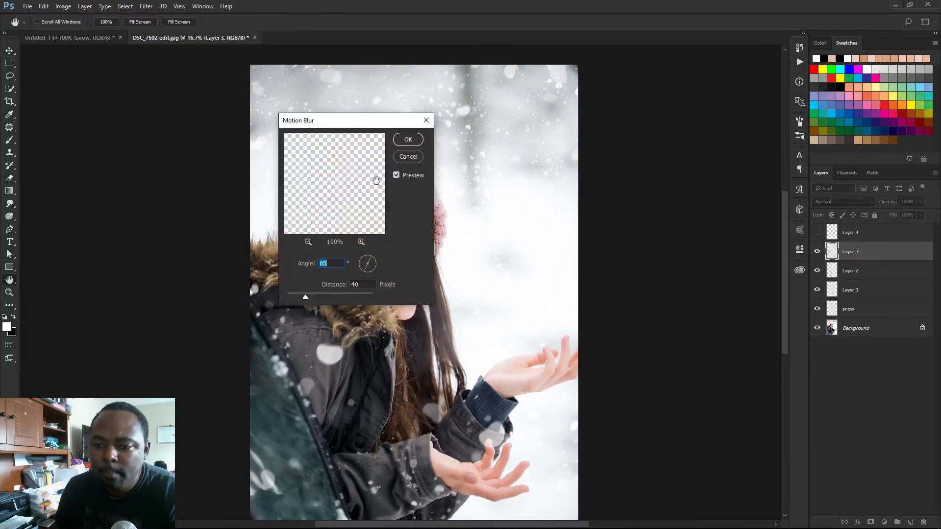
left_click(407, 140)
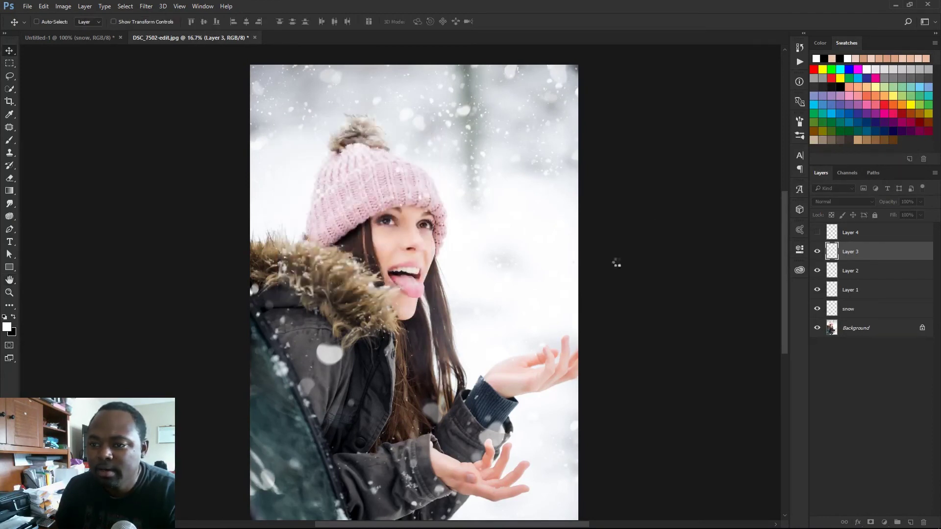
left_click(146, 6)
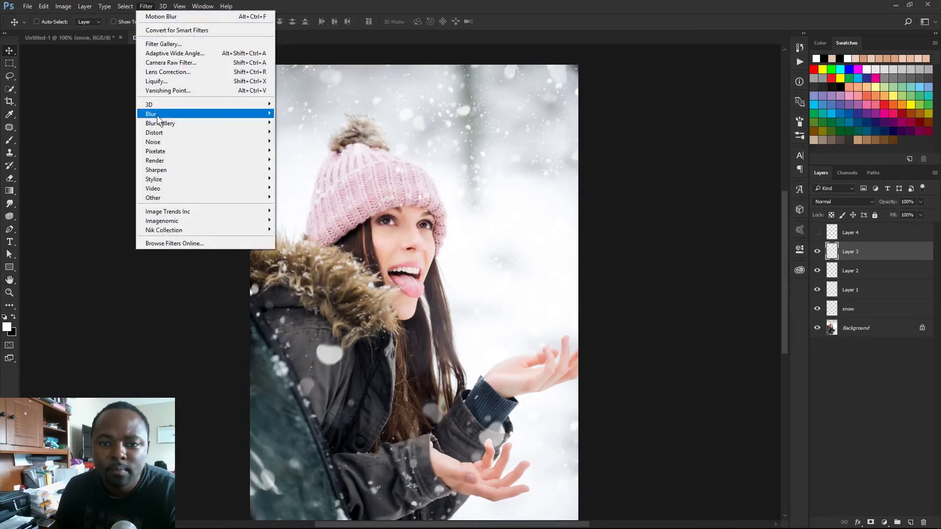
mouse_move(157, 114)
left_click(98, 151)
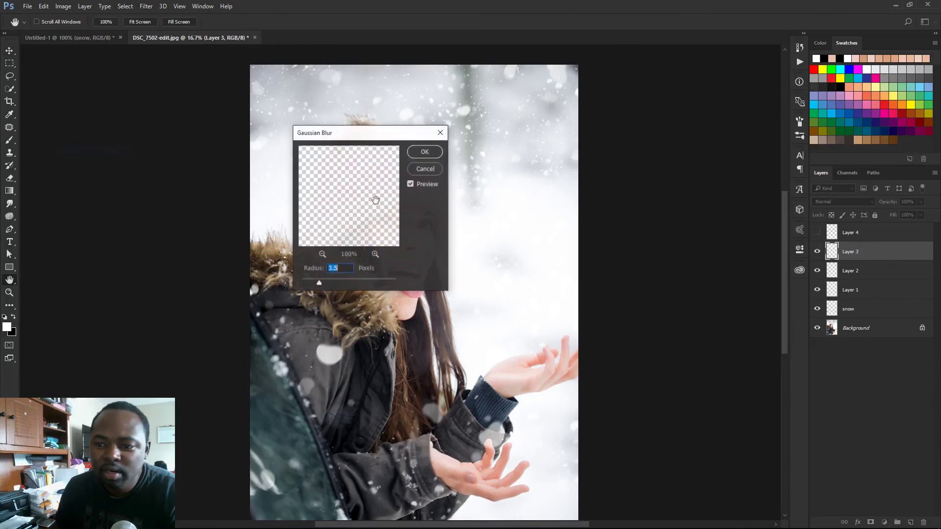
left_click(425, 152)
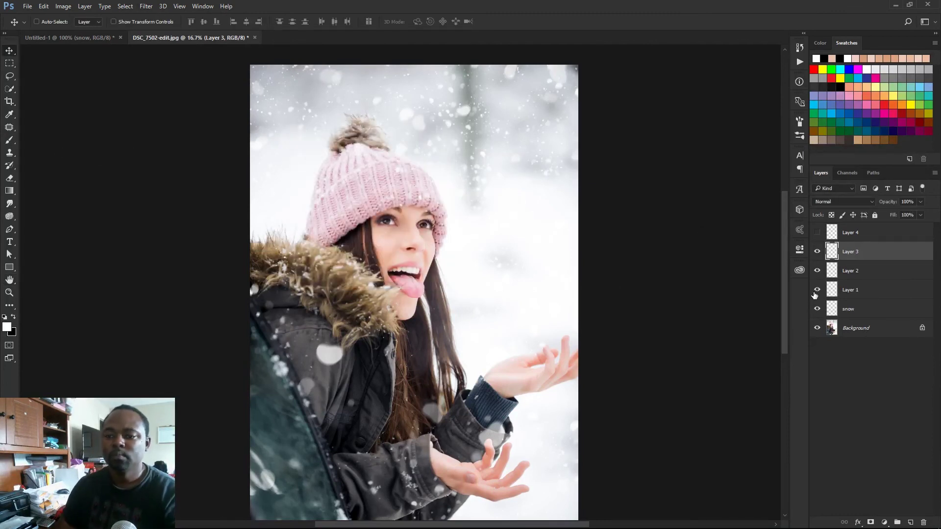
left_click(817, 232)
left_click(847, 232)
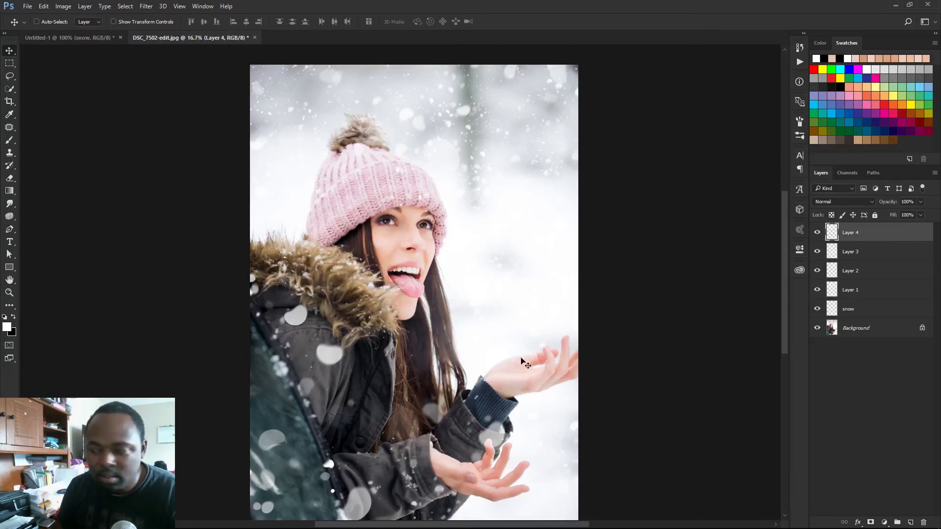
Compare Layer 4's snow hidden and shown, then apply a Motion Blur to it
key("e")
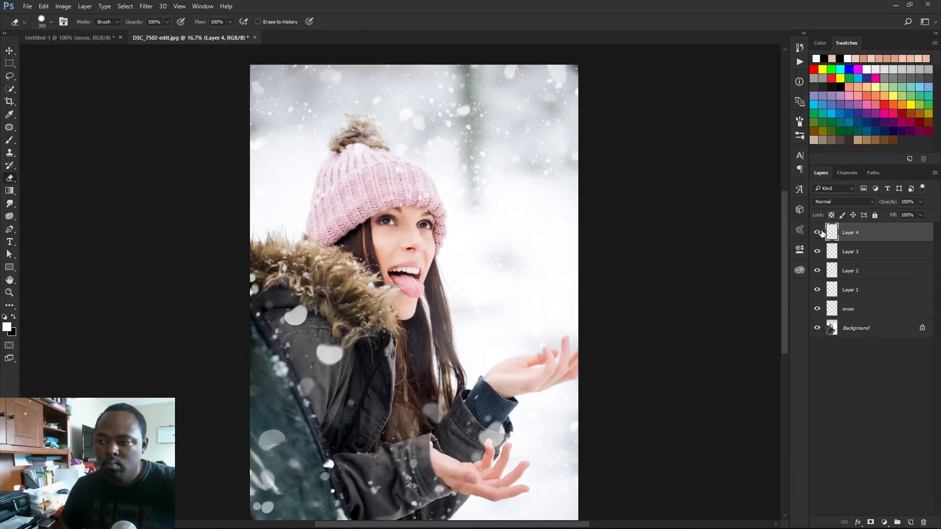
left_click(817, 232)
left_click(818, 233)
scroll(485, 212, "up", 3)
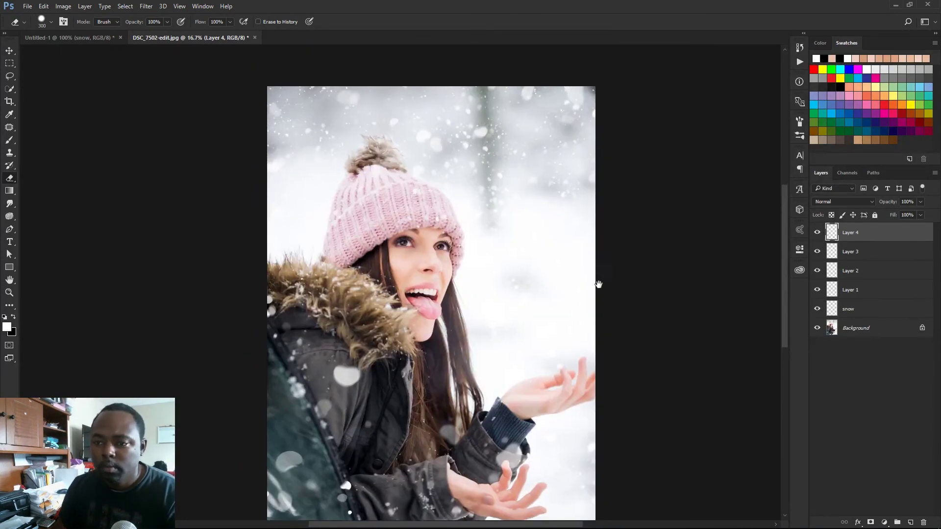
key("v")
left_click(146, 6)
mouse_move(148, 117)
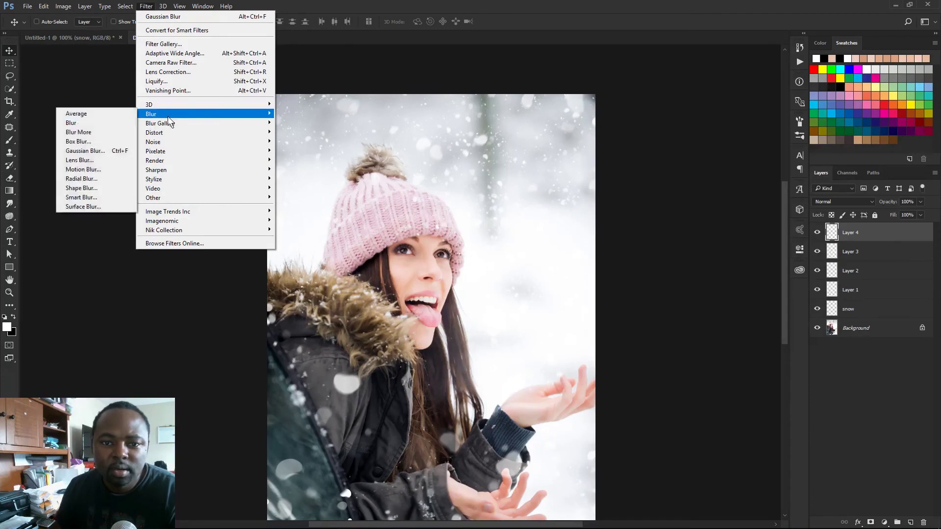
left_click(83, 169)
left_click(401, 140)
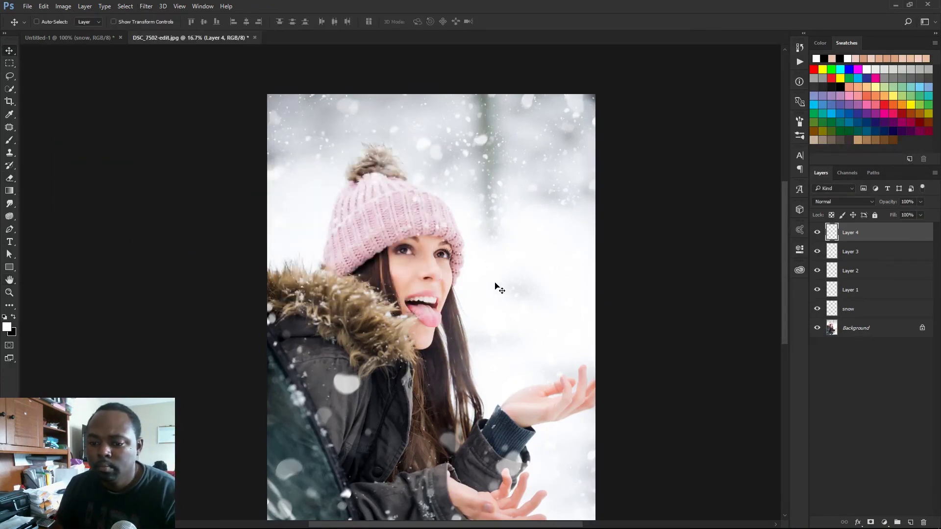
Apply a Gaussian Blur with a 20-pixel radius to Layer 4's snow
key("ctrl+plus")
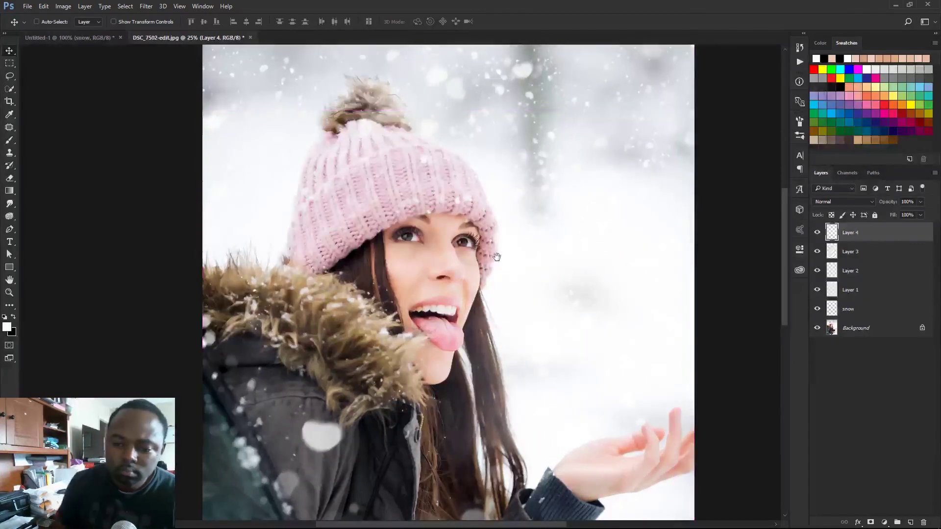
left_click_drag(498, 263, 611, 134)
scroll(578, 225, "down", 1)
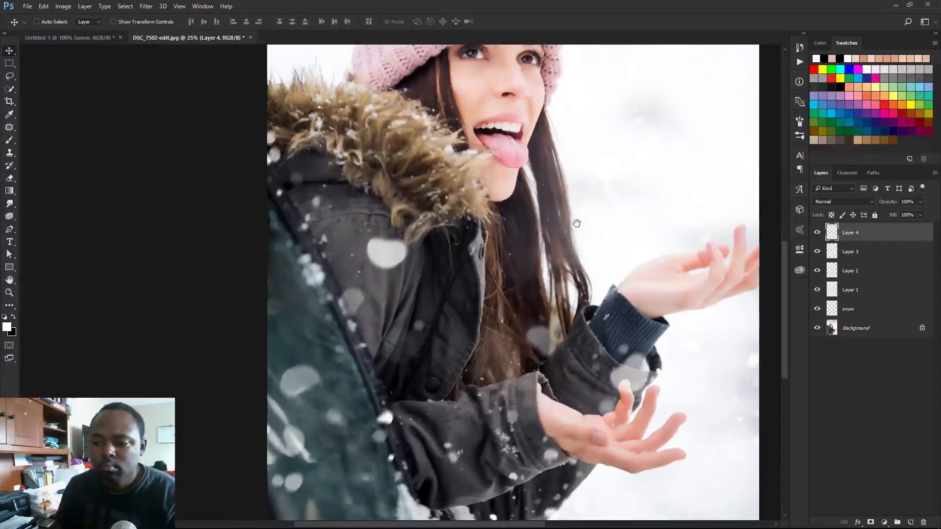
left_click(146, 6)
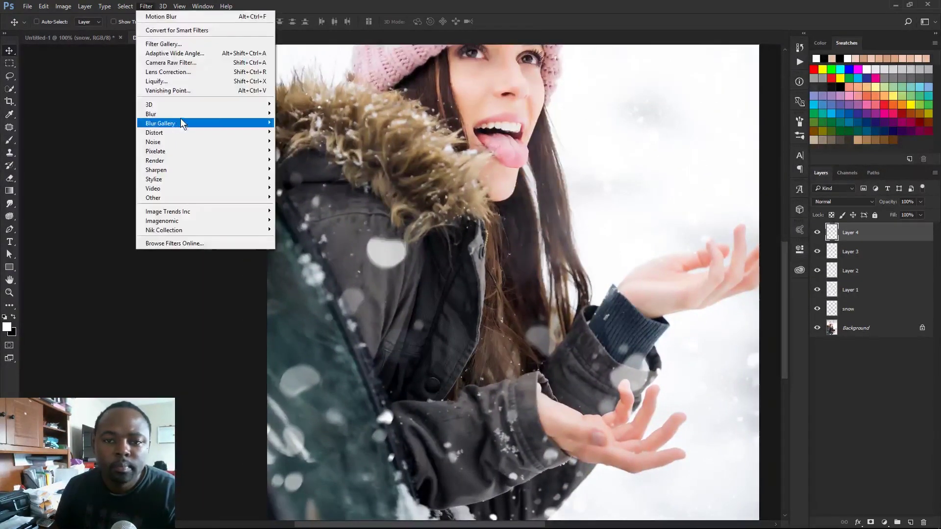
mouse_move(178, 114)
left_click(98, 152)
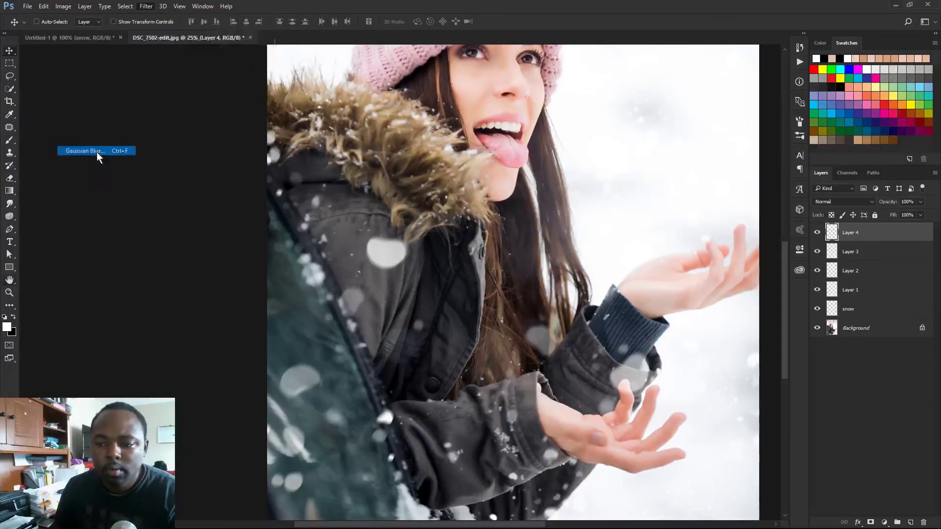
left_click_drag(418, 134, 569, 108)
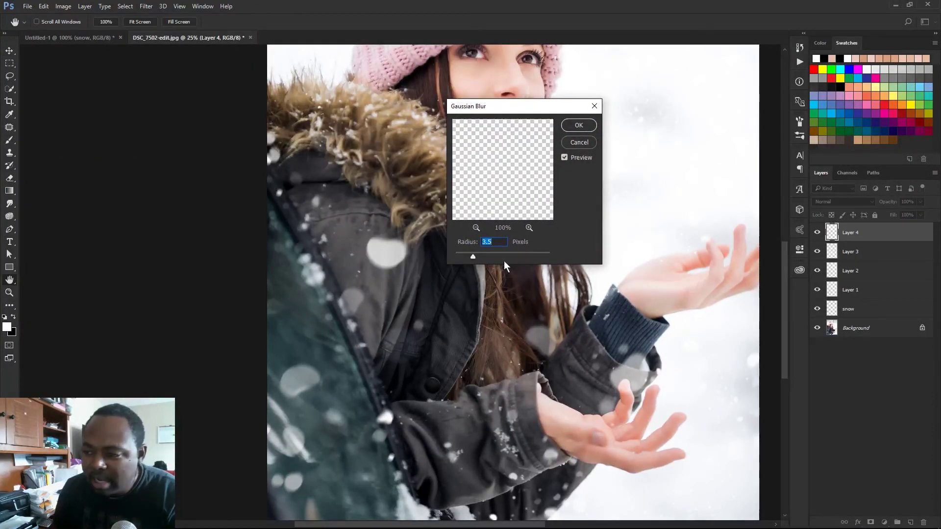
mouse_move(473, 256)
left_mouse_down()
mouse_move(505, 254)
mouse_move(481, 254)
left_mouse_up()
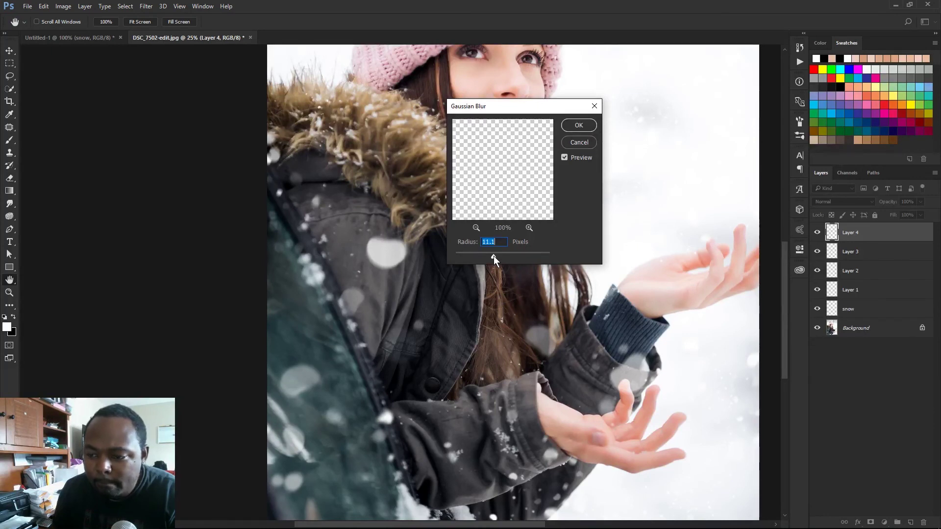
left_click_drag(493, 256, 499, 255)
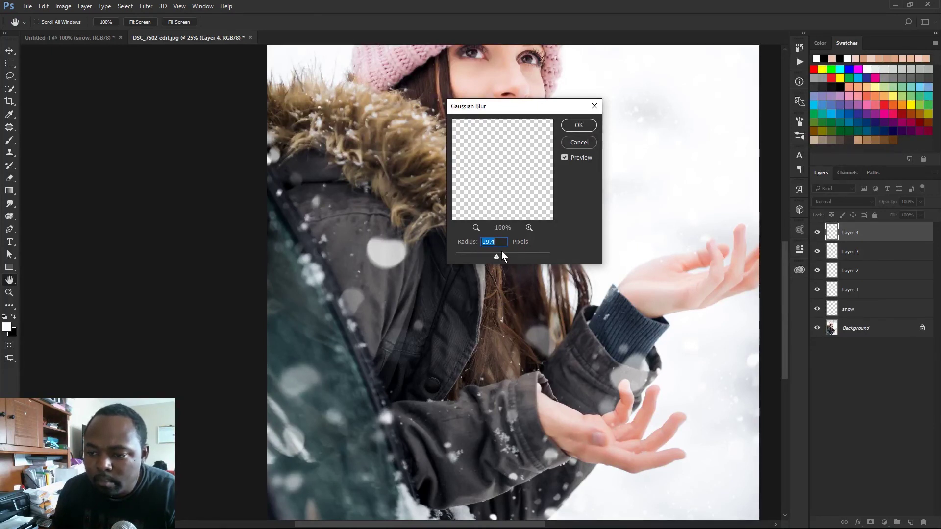
type("20")
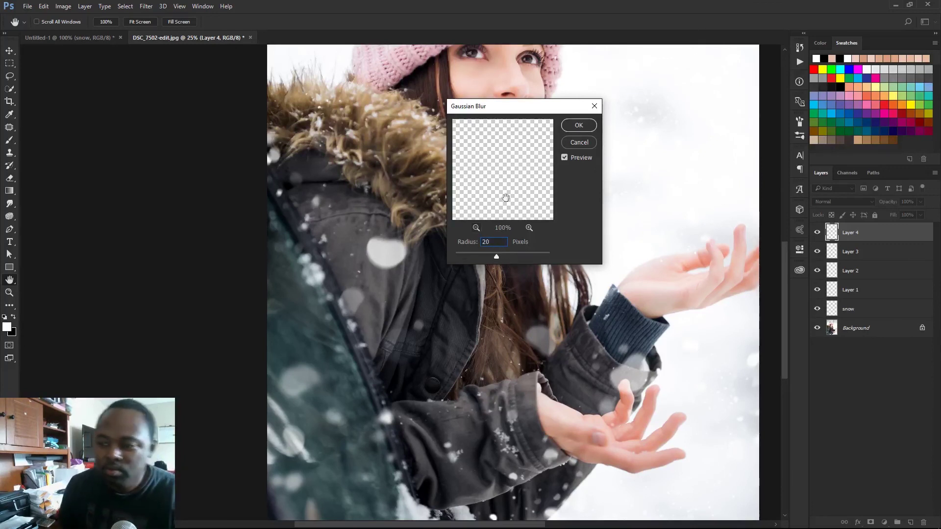
left_click(579, 126)
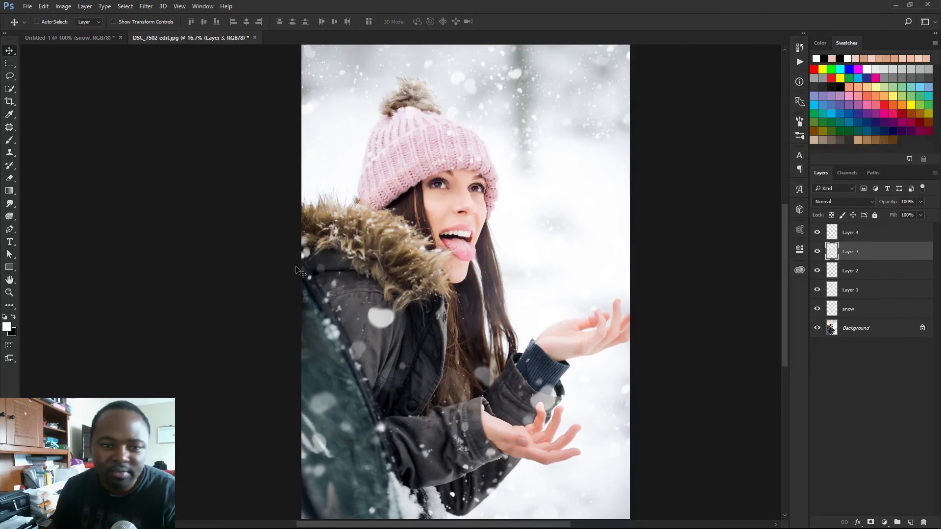
Switch to the plain Eraser at 20% opacity, check Layer 3's snow, and zoom out
left_click(9, 178)
left_click(46, 178)
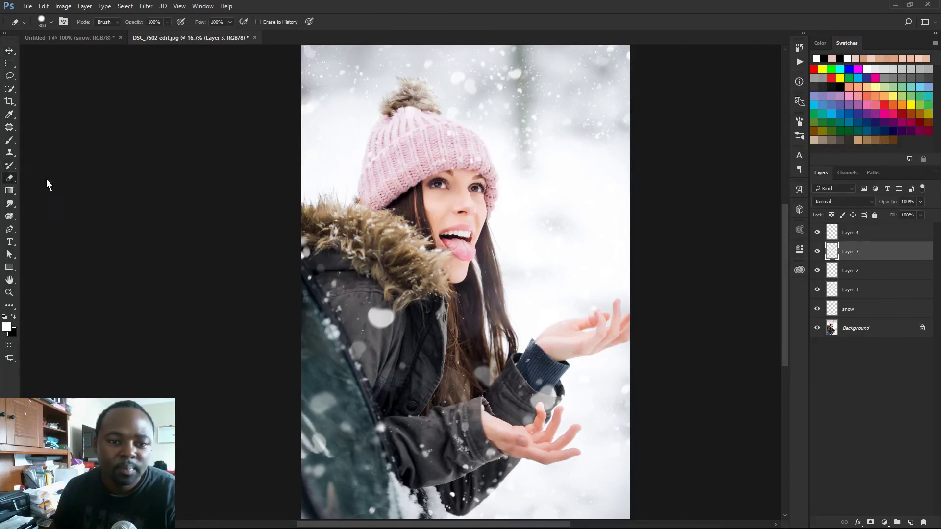
left_click(162, 21)
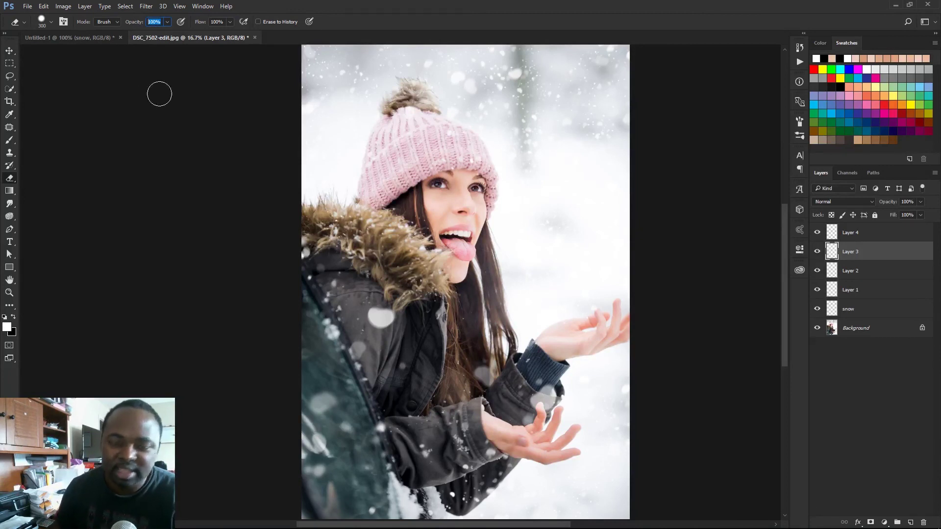
type("20")
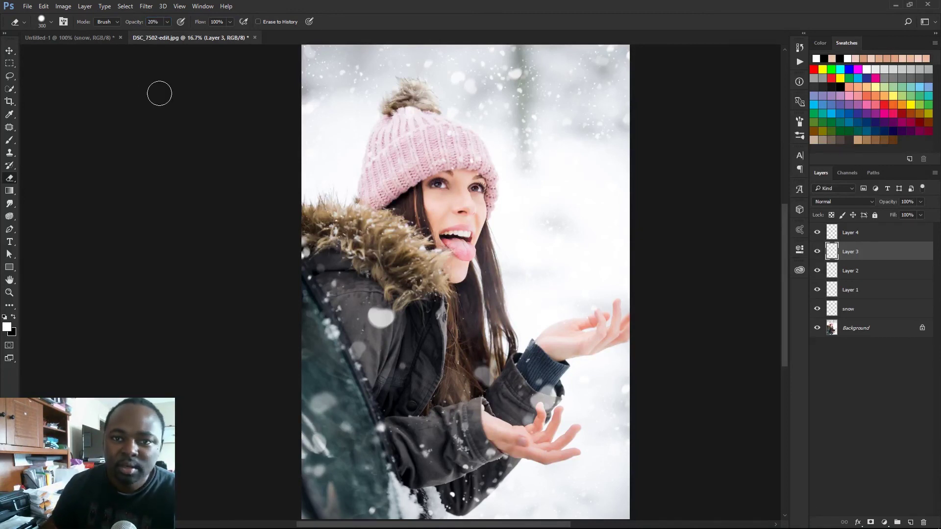
left_click(817, 251)
left_click(817, 252)
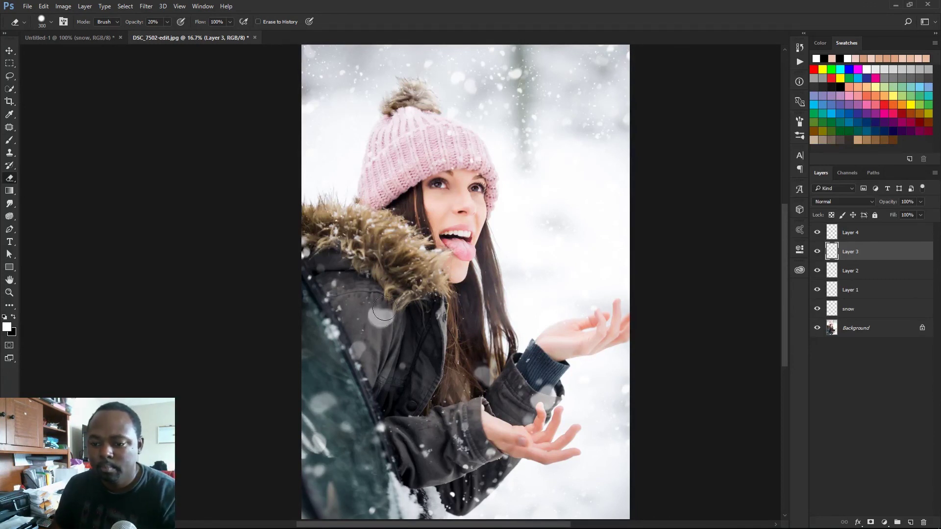
key("ctrl+minus")
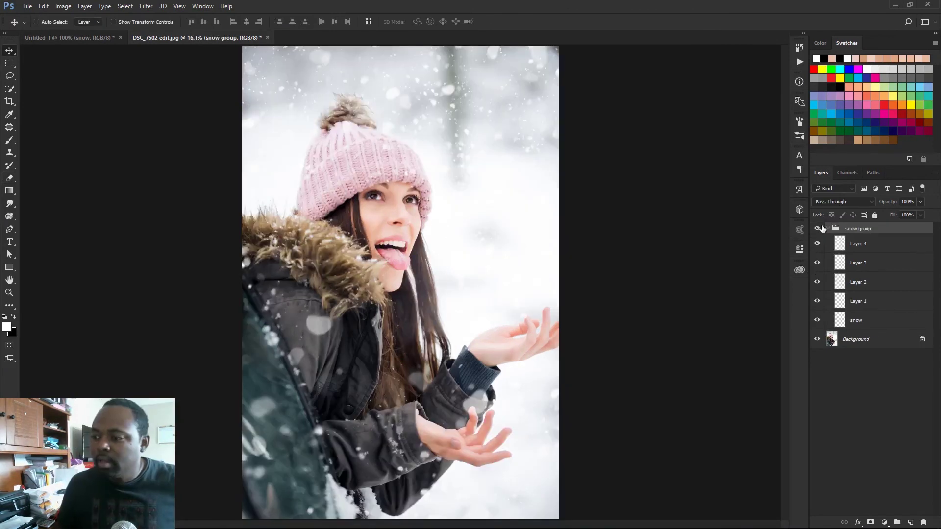
Toggle snow group off and on twice to compare the portrait, then deselect it
left_click(818, 229)
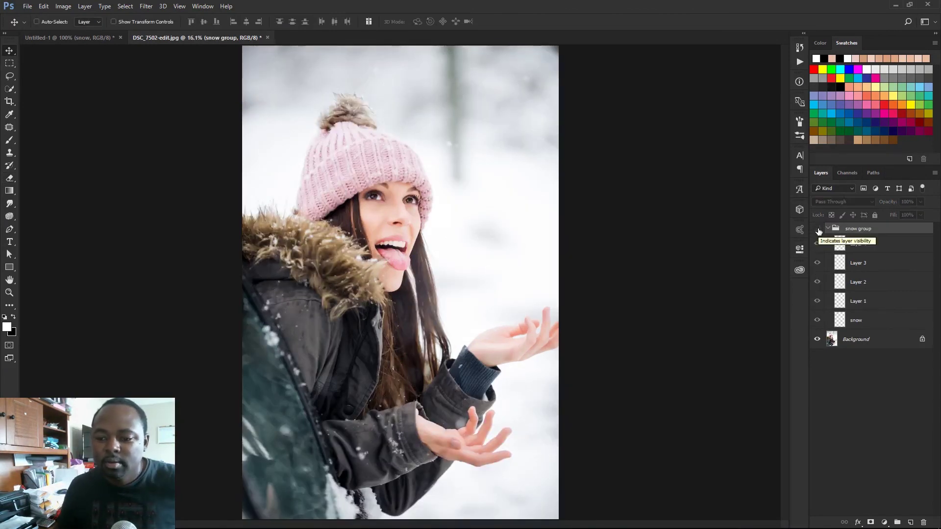
left_click(818, 229)
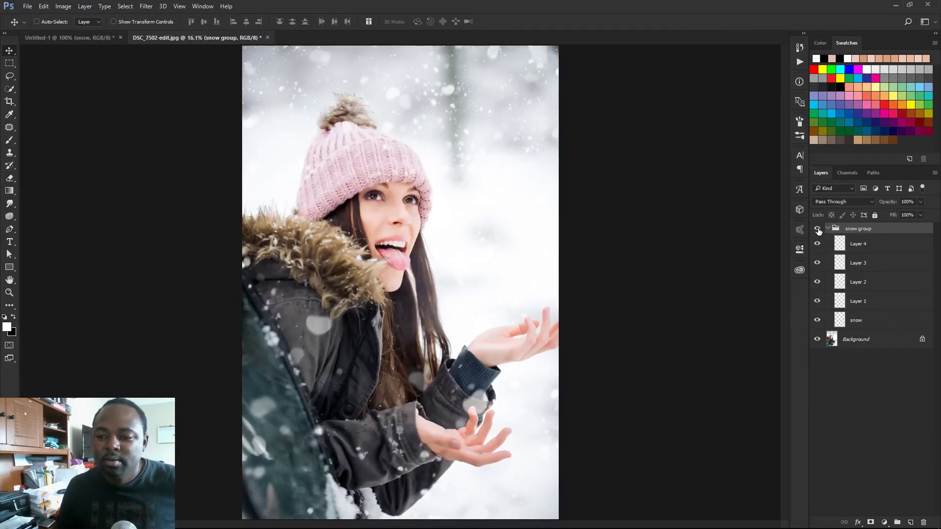
left_click(818, 229)
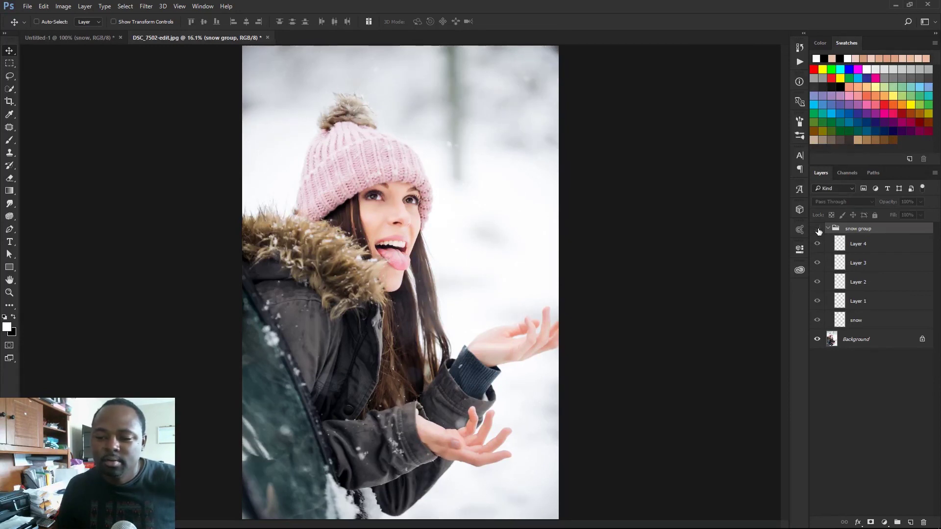
left_click(817, 229)
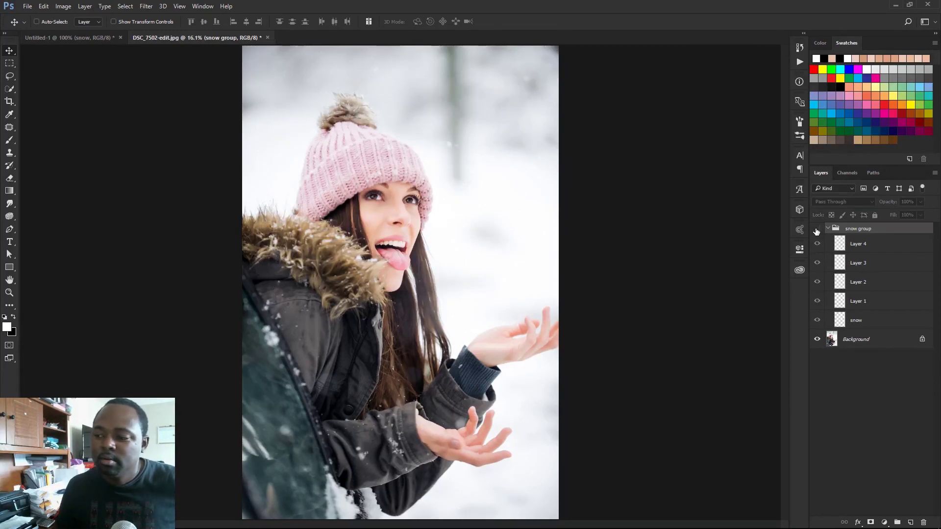
left_click(869, 434)
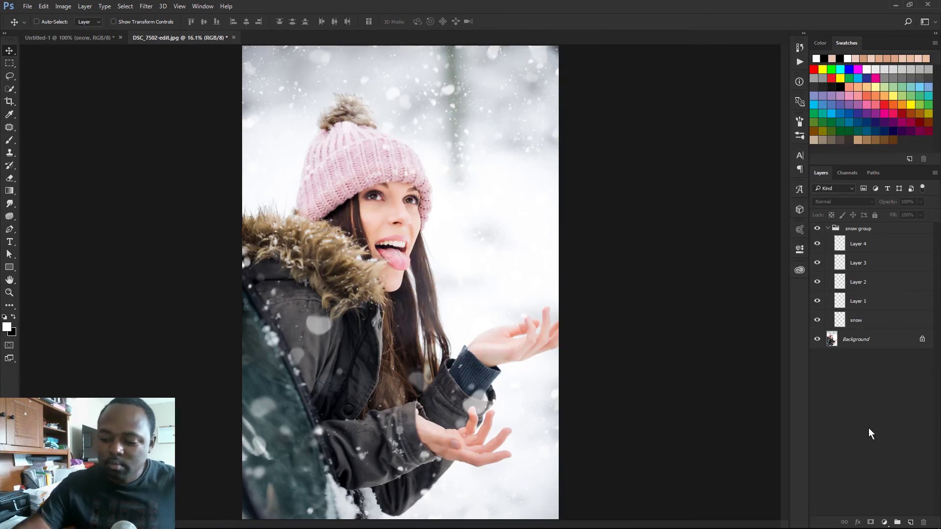